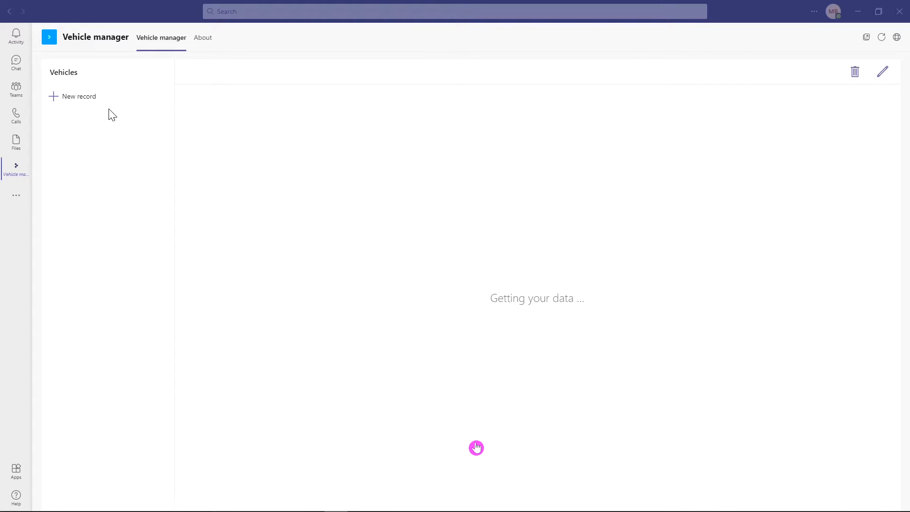
- Start a new vehicle record and fill its first three fields with "my new car", "sports car" and "new"
left_click(89, 97)
left_click(209, 108)
type("my new car")
key("Tab")
type("sports car")
key("Tab")
type("new")
key("Tab")
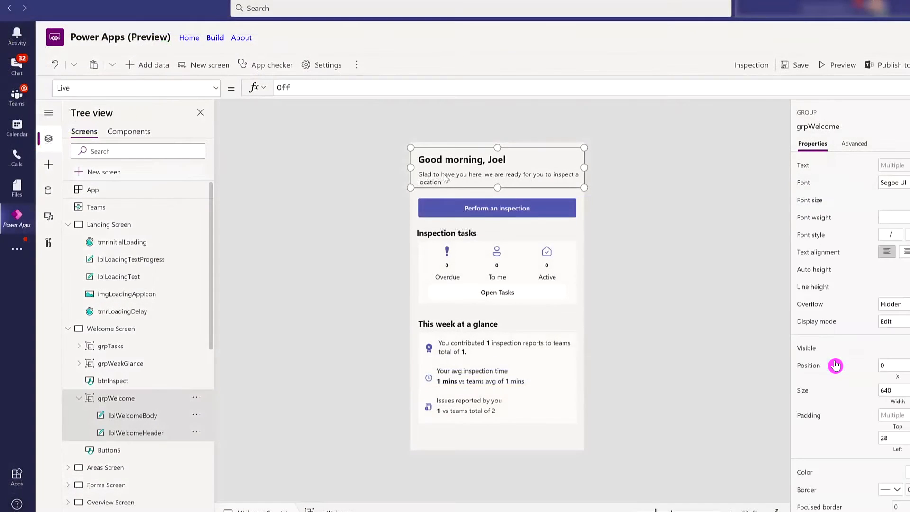
- Delete characters from the opening word "Glad" in the text formula of the lblWelcomeBody label
left_click(445, 178)
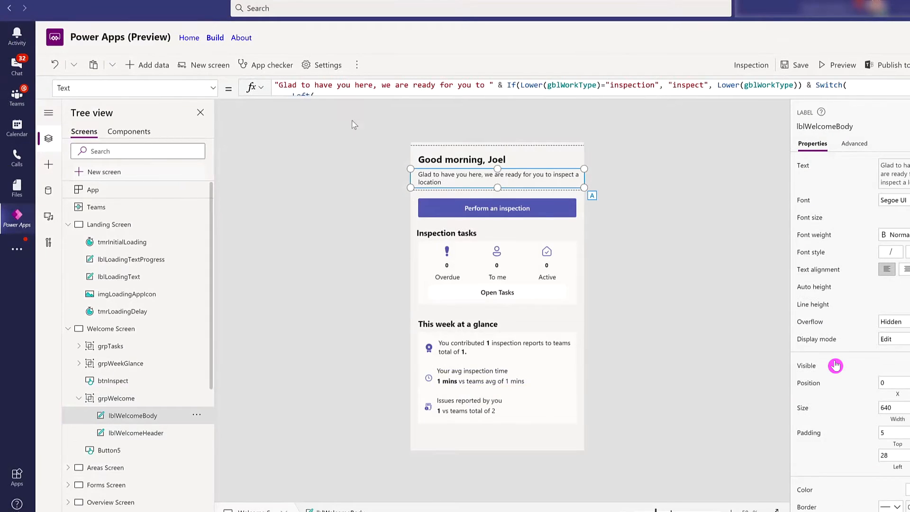
left_click(296, 85)
key("BackSpace")
key("BackSpace")
key("BackSpace")
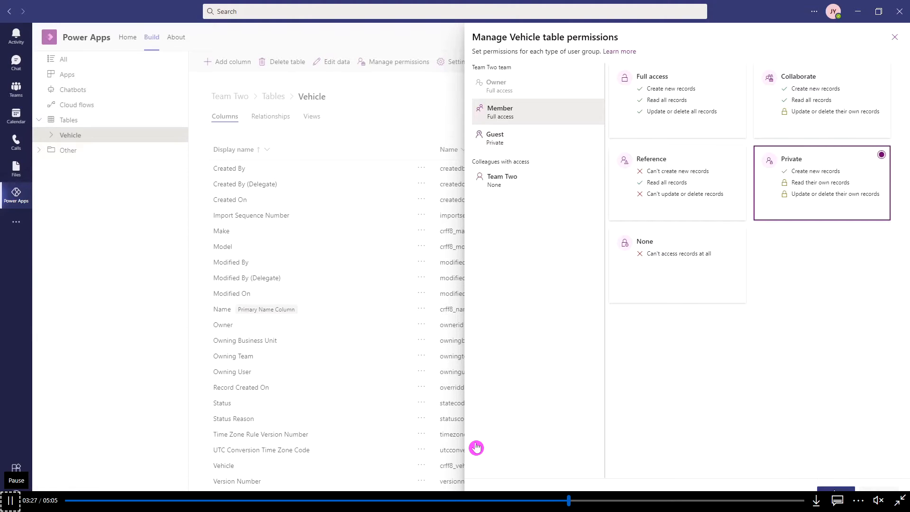
left_click(289, 501)
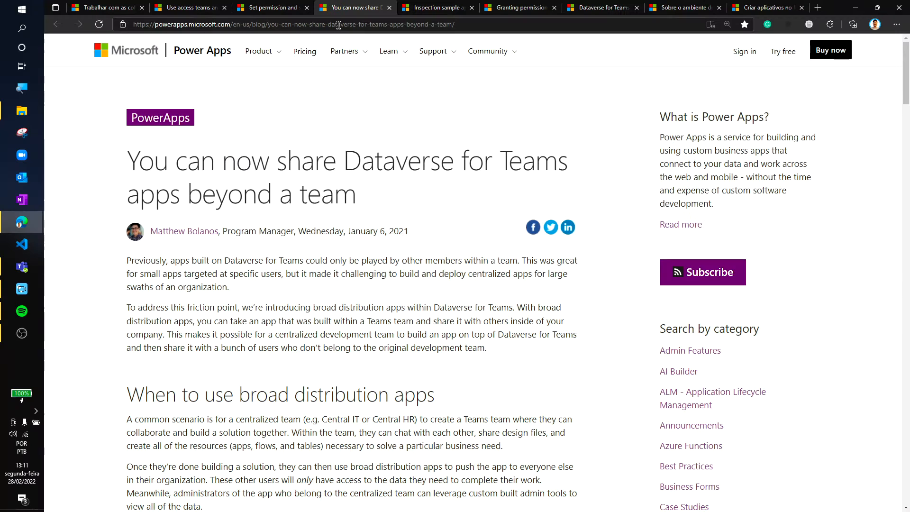
scroll(383, 91, "down", 3)
scroll(384, 90, "up", 3)
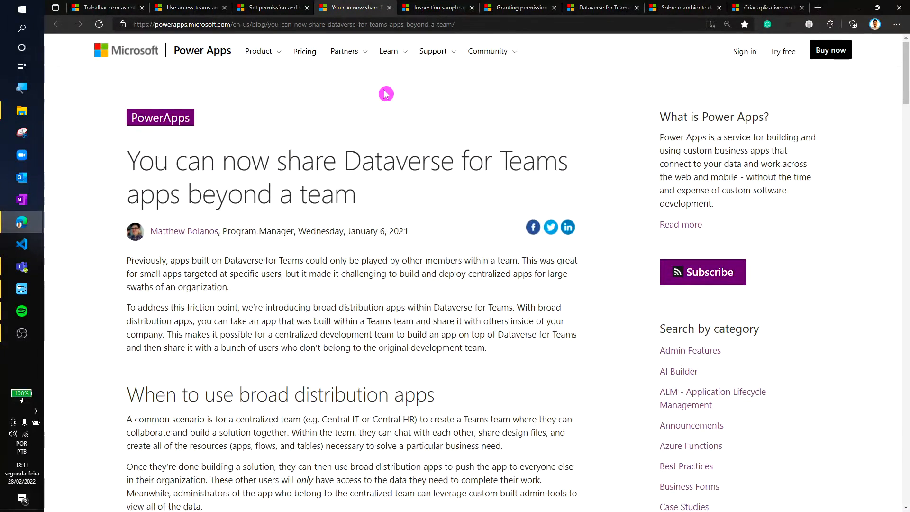
- Read through the blog article about sharing Dataverse for Teams apps beyond a team
scroll(386, 99, "down", 10)
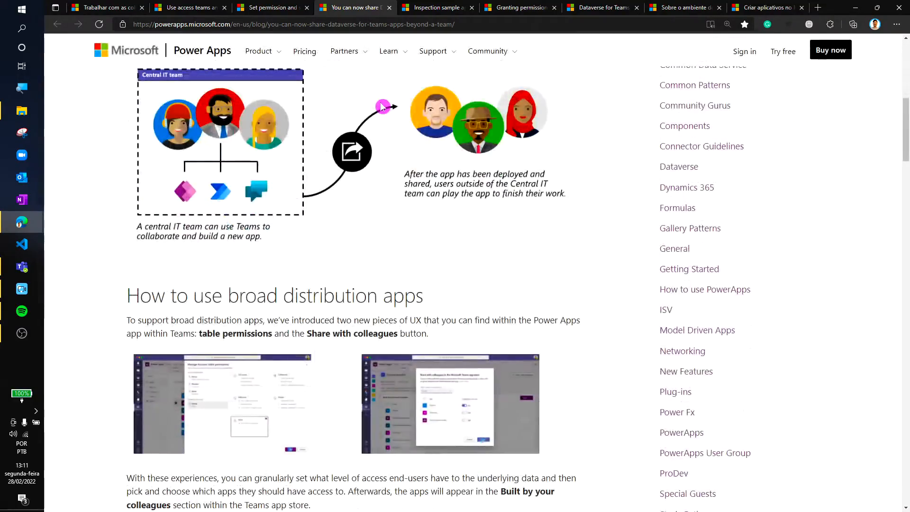
scroll(382, 106, "down", 15)
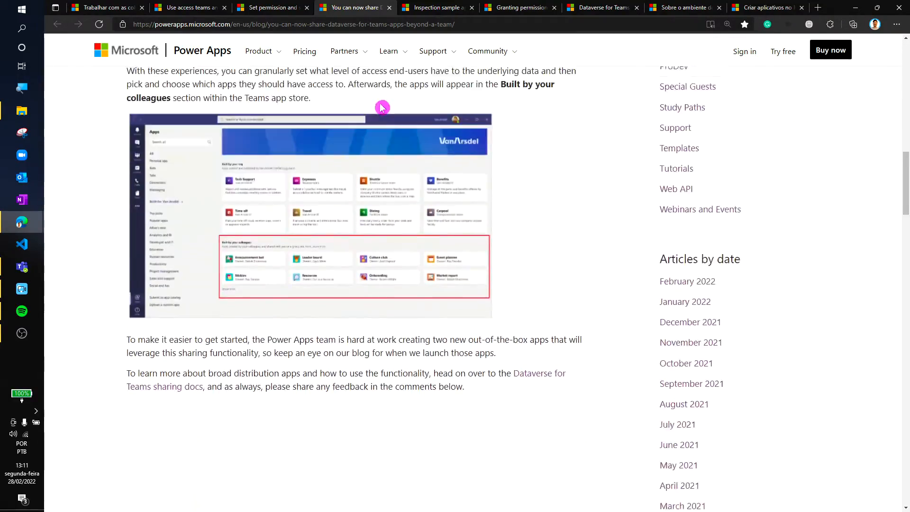
scroll(382, 106, "down", 3)
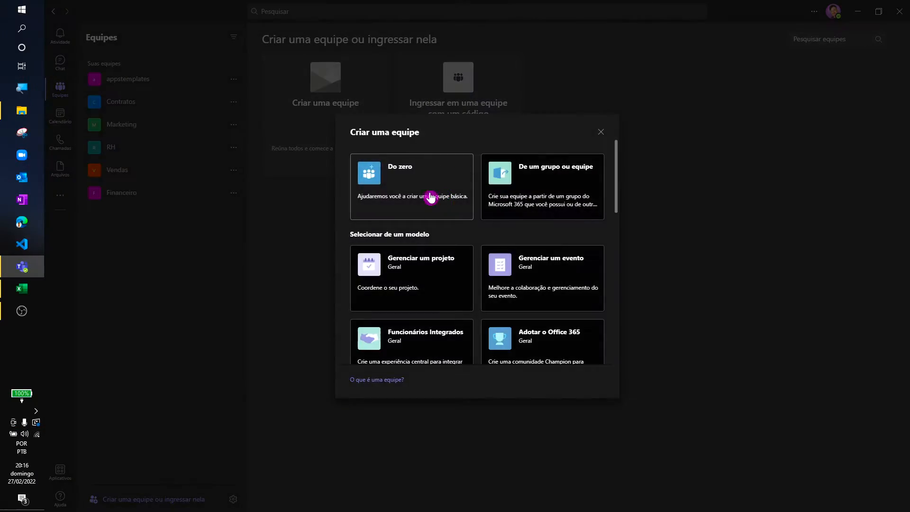
- Create a team from scratch named "Controle de Estoque" without adding any members
left_click(428, 197)
left_click(429, 183)
type("Controle de Estoque")
left_click(582, 378)
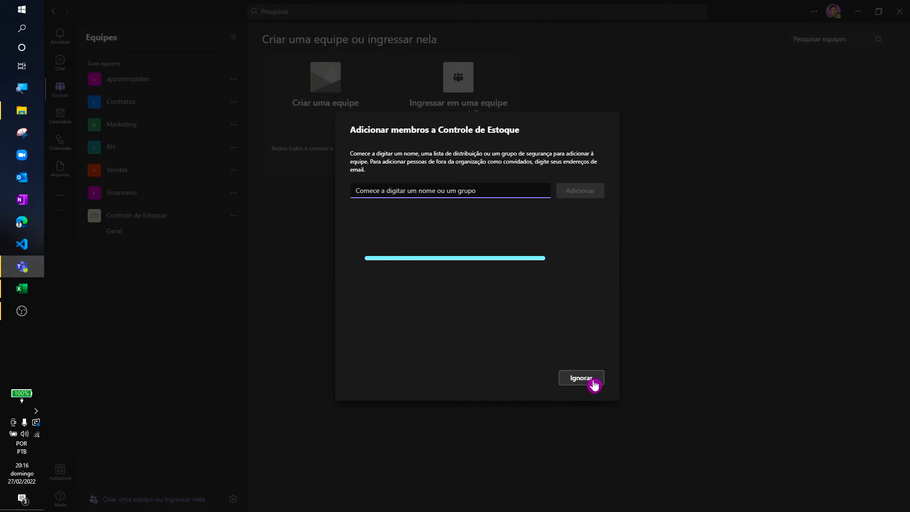
left_click(594, 380)
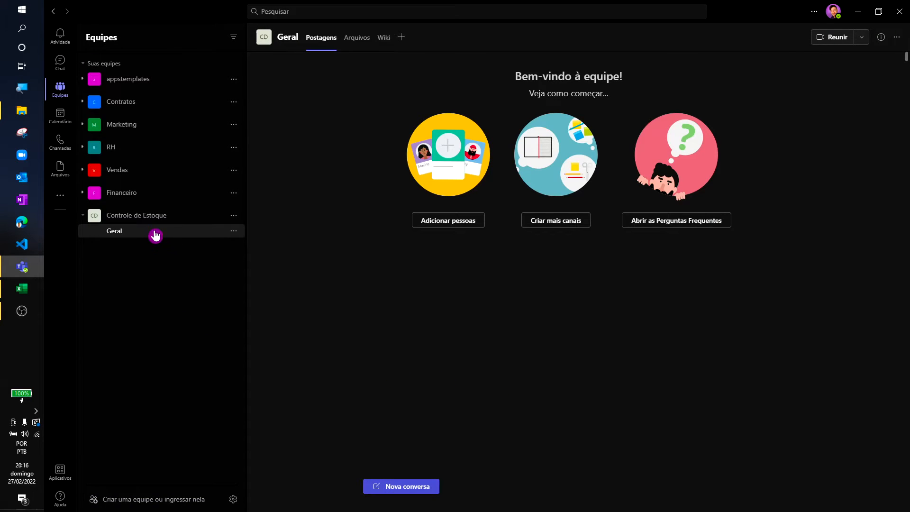
- Open Power Apps and start creating a new app for the Controle de Estoque team
left_click(69, 202)
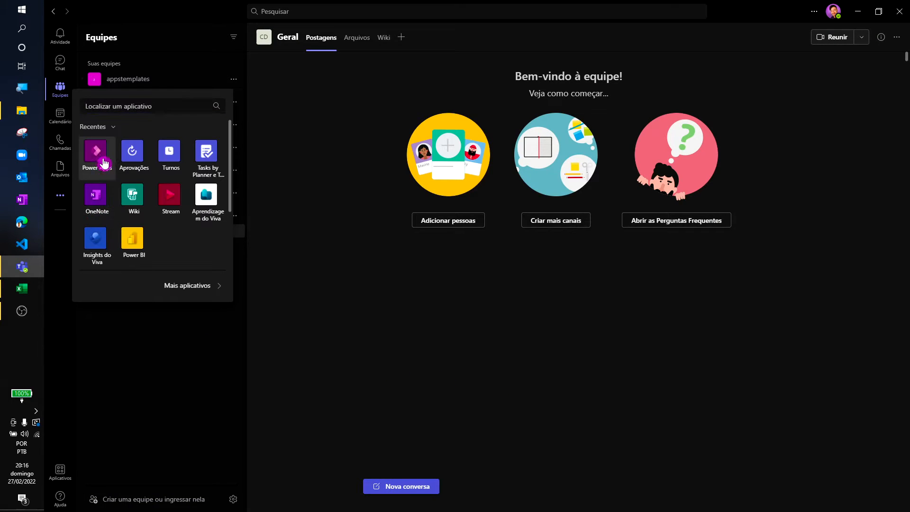
left_click(101, 156)
left_click(234, 160)
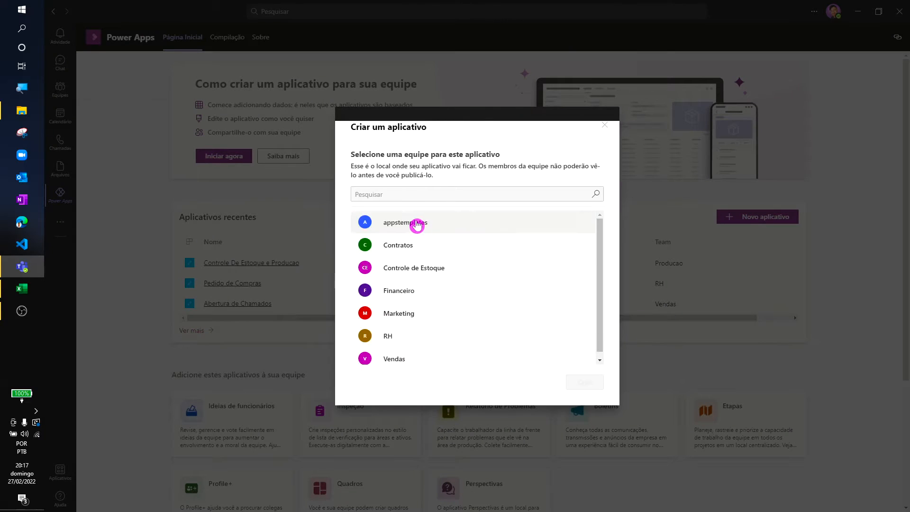
left_click(435, 224)
left_click(443, 290)
left_click(585, 382)
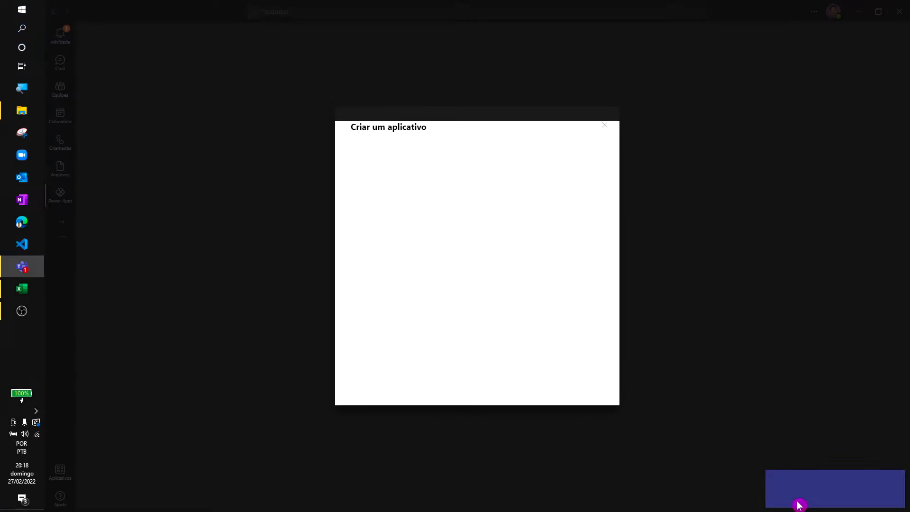
- Open the app editor for the new team and name the app "Controle de Estoque"
left_click(799, 505)
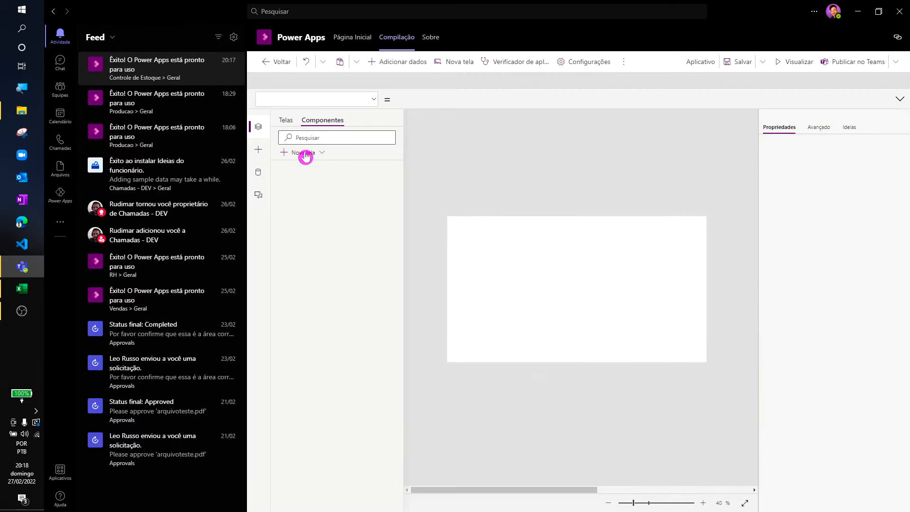
type("Controle de Estoque")
left_click(646, 309)
- Create a new data table named "Estoque" for the app
left_click(87, 173)
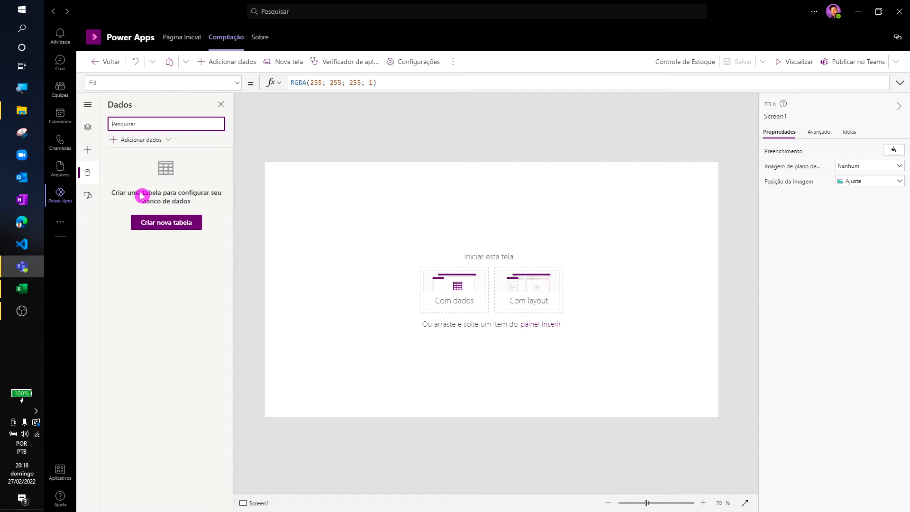
left_click(175, 228)
left_click(469, 277)
type("Es")
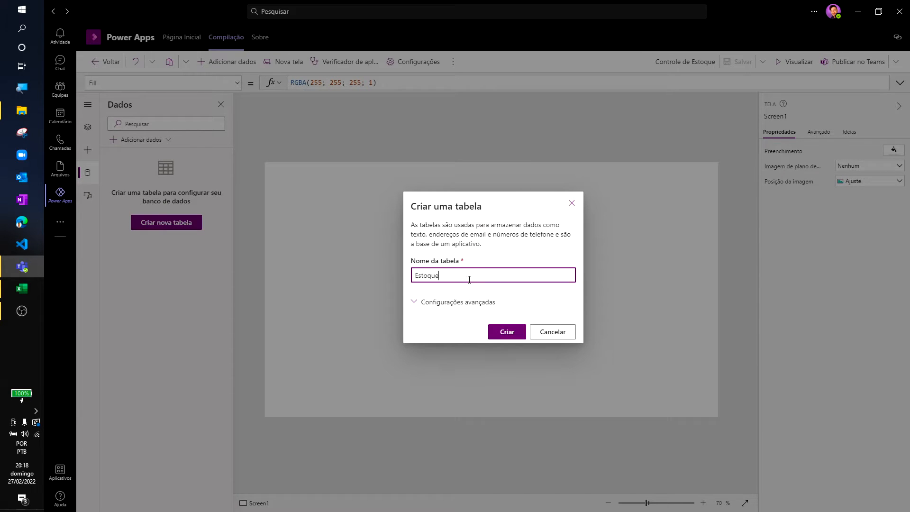
type("toque")
left_click(503, 334)
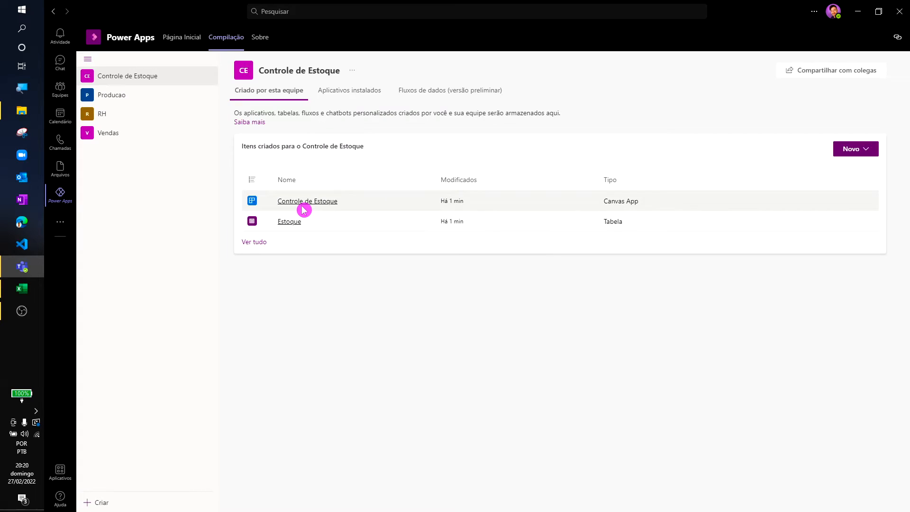
- Open the Estoque table's column list and filter it to the Personalizado columns
left_click(291, 222)
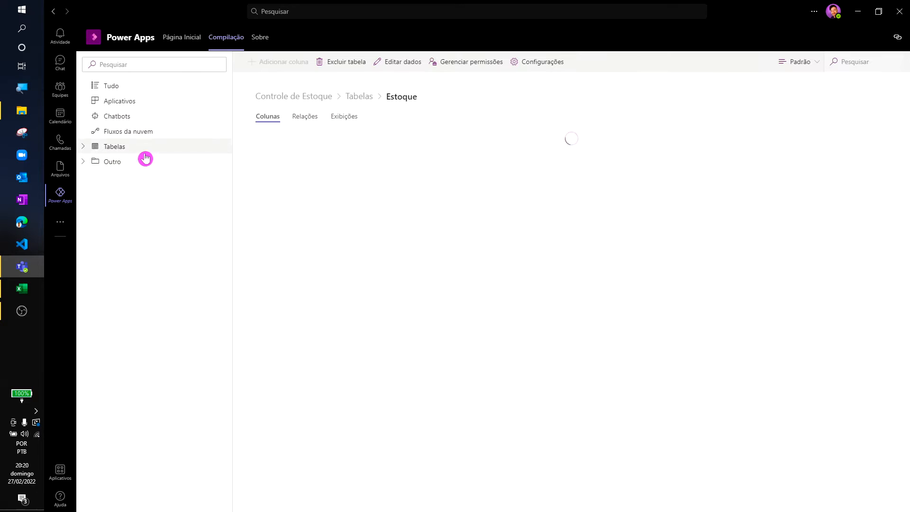
left_click(88, 151)
left_click(105, 161)
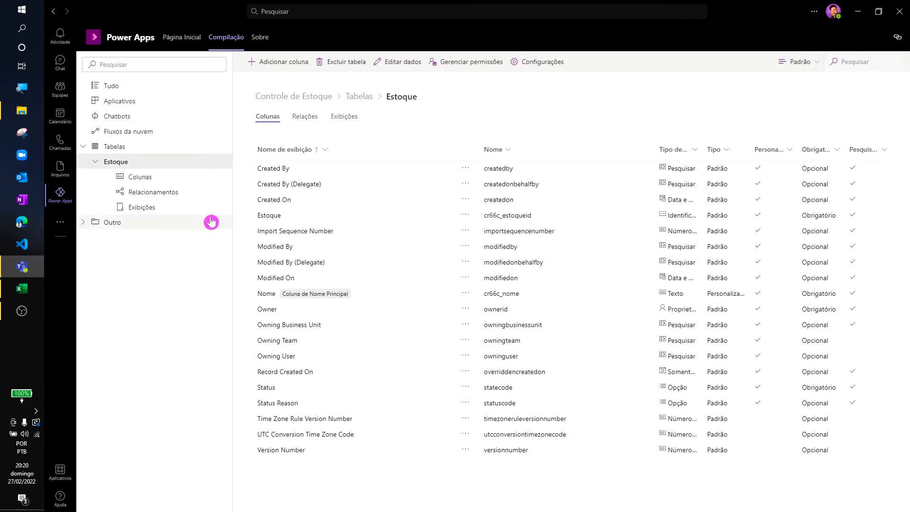
left_click(791, 62)
left_click(806, 131)
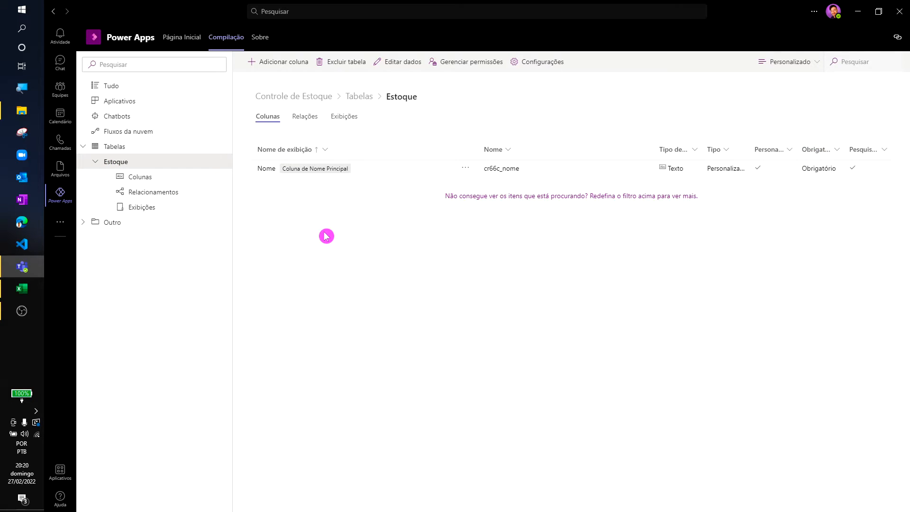
- Rename the display name of the primary Nome column to "Nome Do Insumo"
left_click(266, 169)
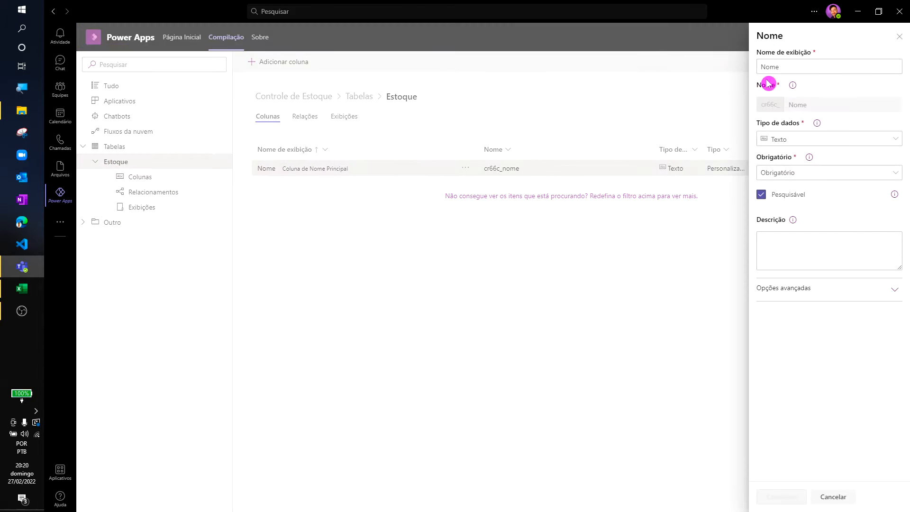
type("In")
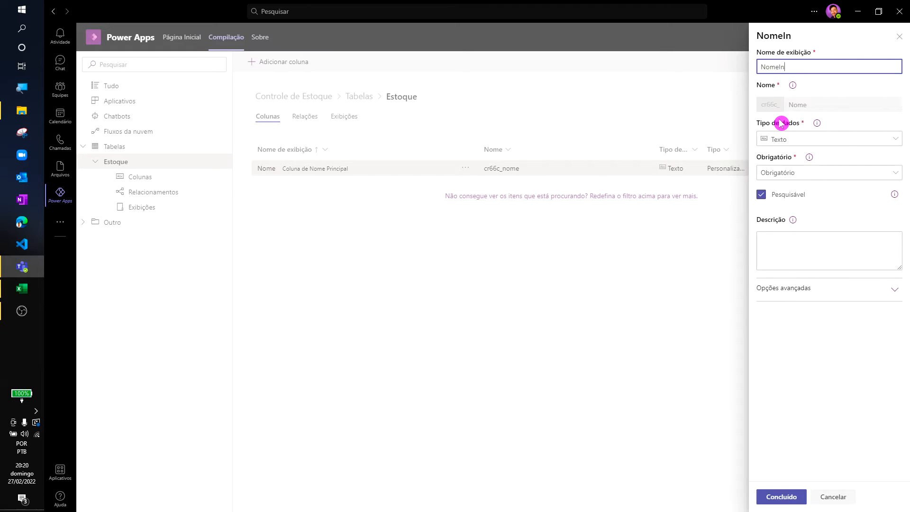
type("sumo")
left_click(780, 497)
- Add a column named "ID Do Insumo" with data type Numeração automática and set it to Obrigatório
left_click(279, 62)
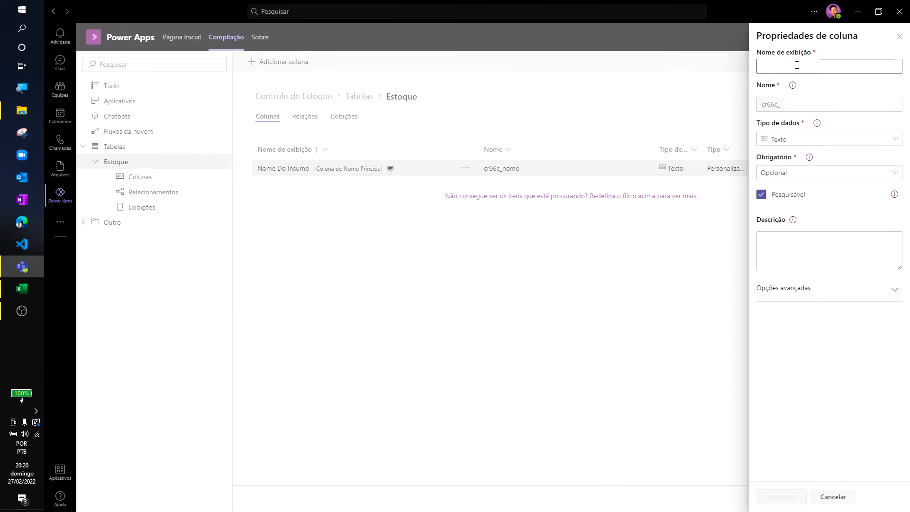
left_click(795, 66)
type("Id Do insumo")
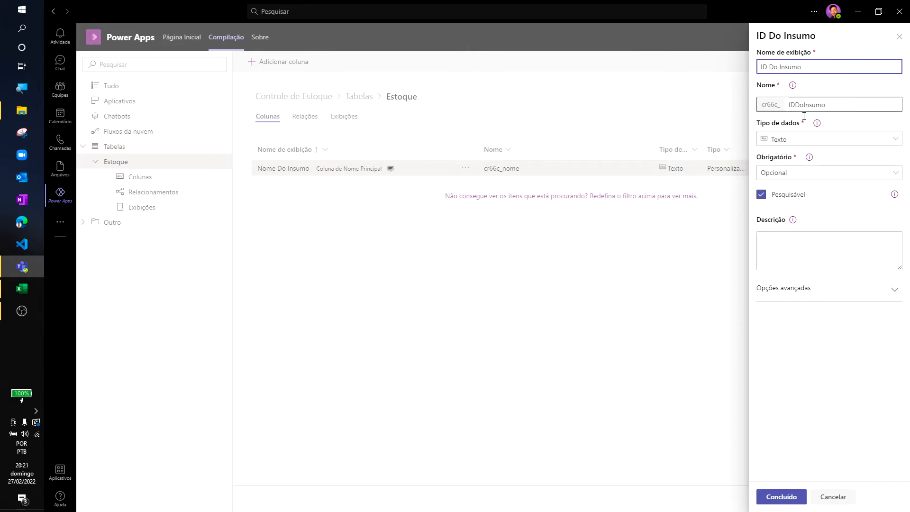
left_click(810, 144)
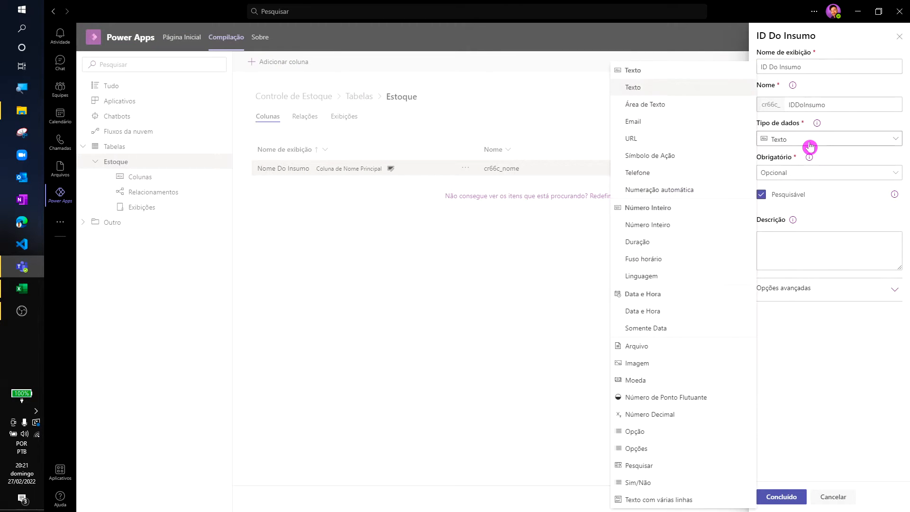
left_click(676, 188)
left_click(840, 181)
left_click(795, 223)
left_click(782, 496)
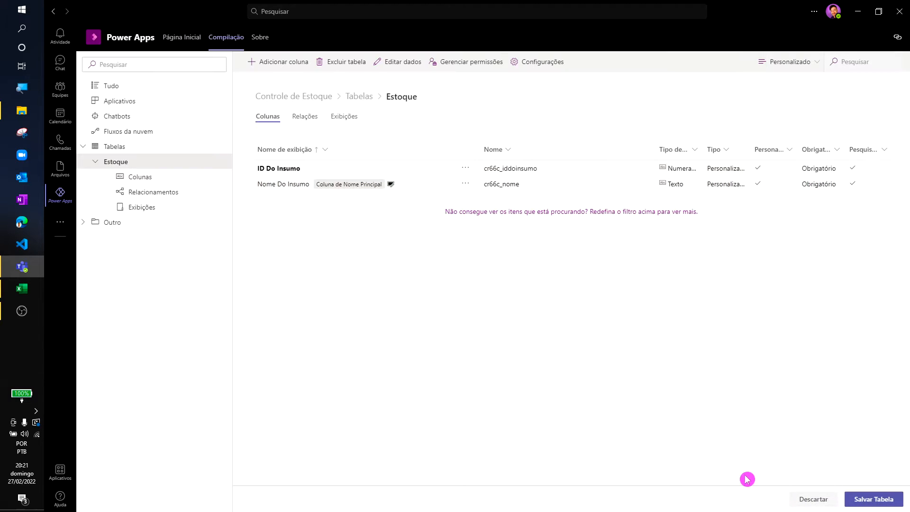
- Add an optional column named "Quantidade Disponível" with data type Número Inteiro
left_click(280, 62)
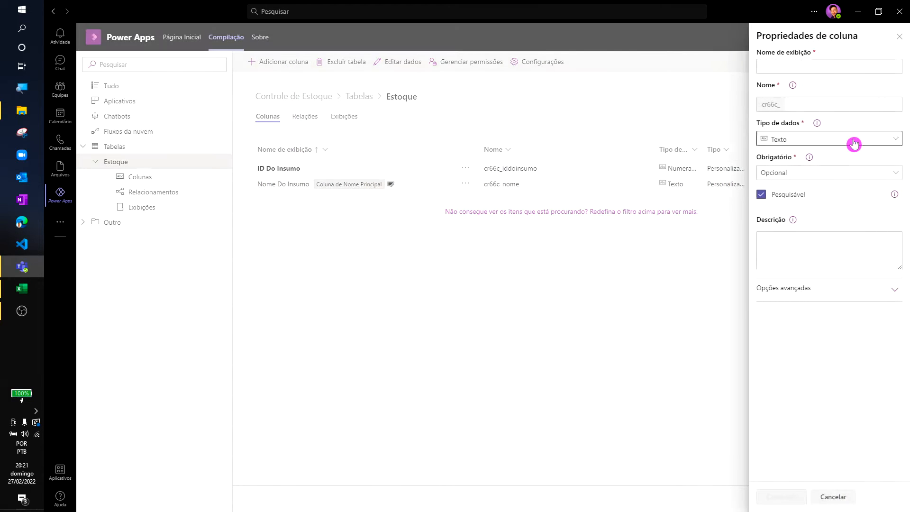
left_click(845, 146)
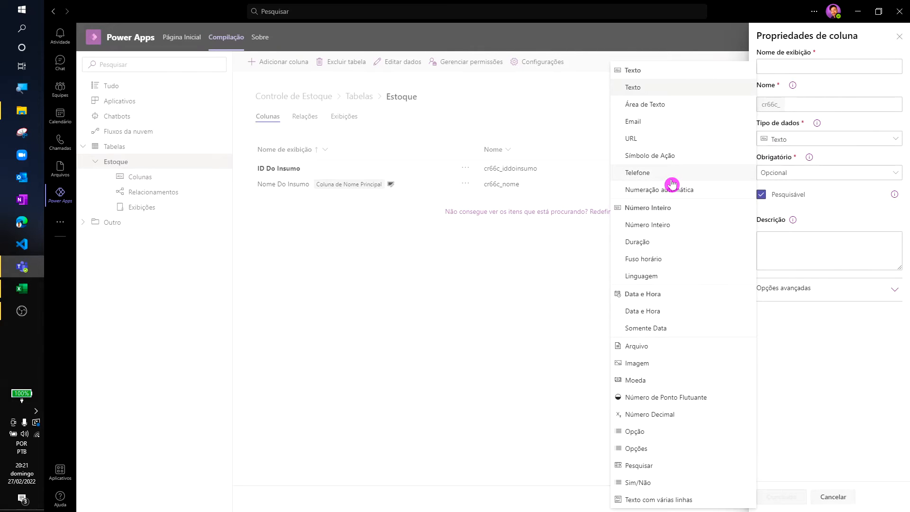
left_click(692, 226)
left_click(791, 67)
type("Quan")
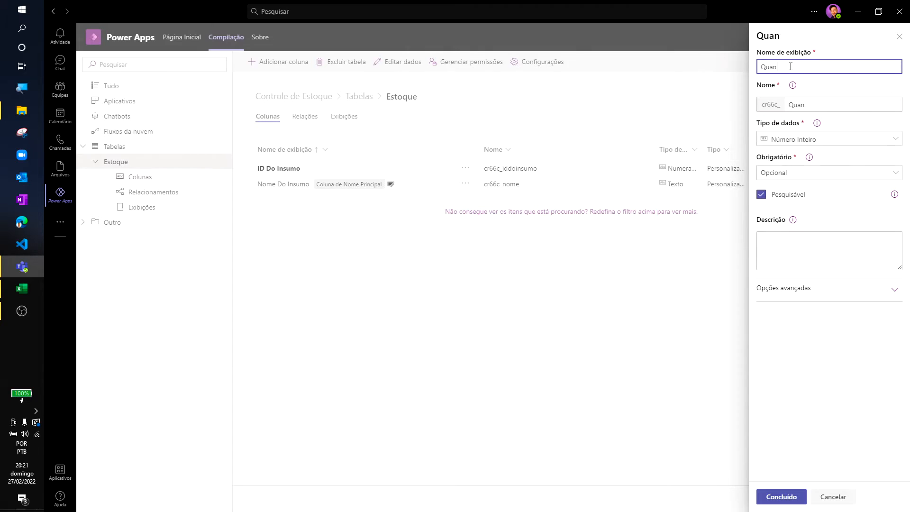
type("tidade Disponível")
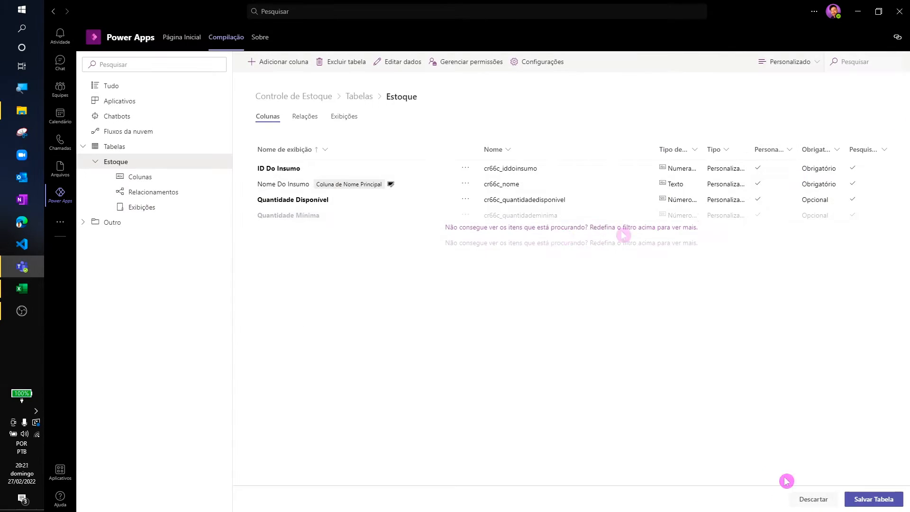
- Add an Opção column named "Unidade De Medida" with the items mL, g, Kg, L and Unidade, and save it
left_click(272, 63)
type("Unidade de")
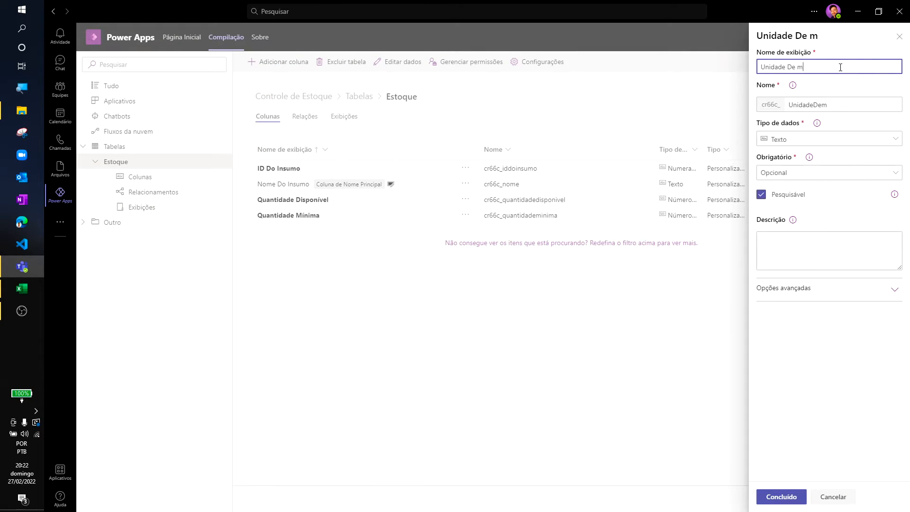
left_click(852, 139)
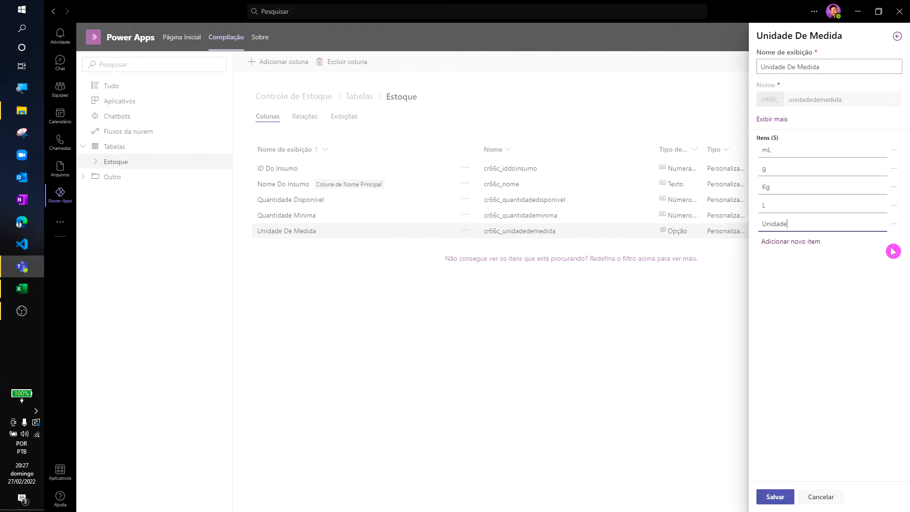
left_click(766, 502)
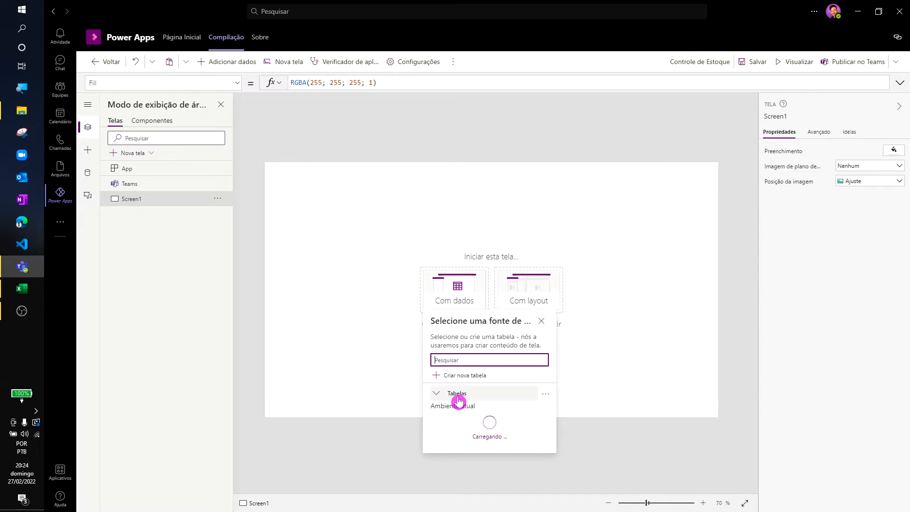
- Add the Estoque table as the data for Screen1 of the app
left_click(462, 397)
left_click(460, 401)
left_click(465, 420)
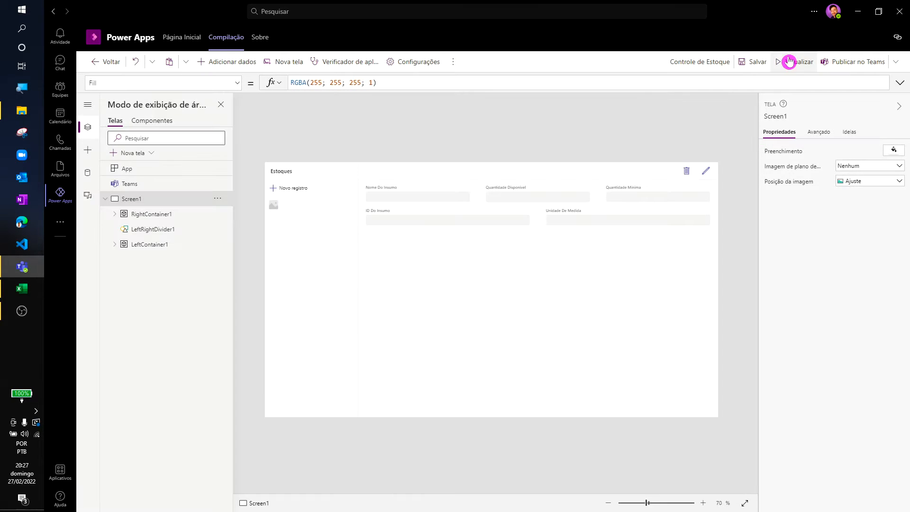
- Preview the app, start a new stock record and open the choices for Unidade De Medida
left_click(789, 62)
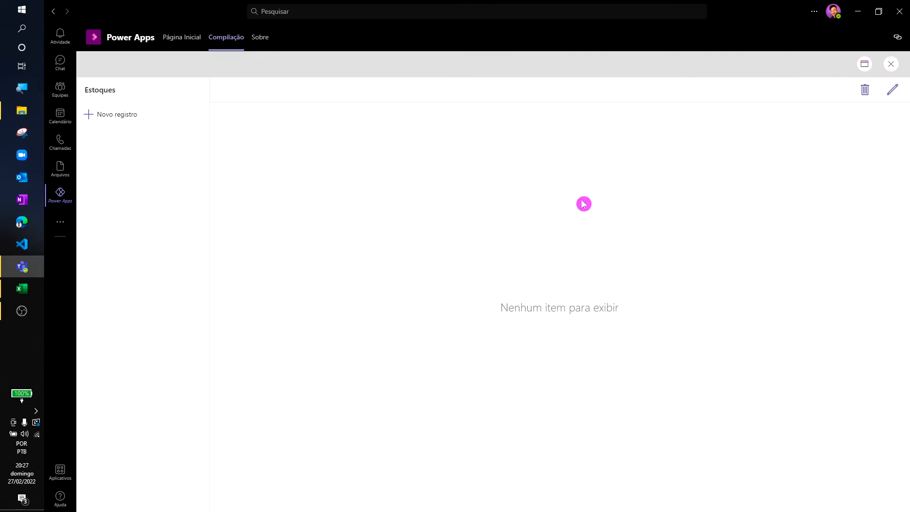
left_click(96, 114)
left_click(664, 162)
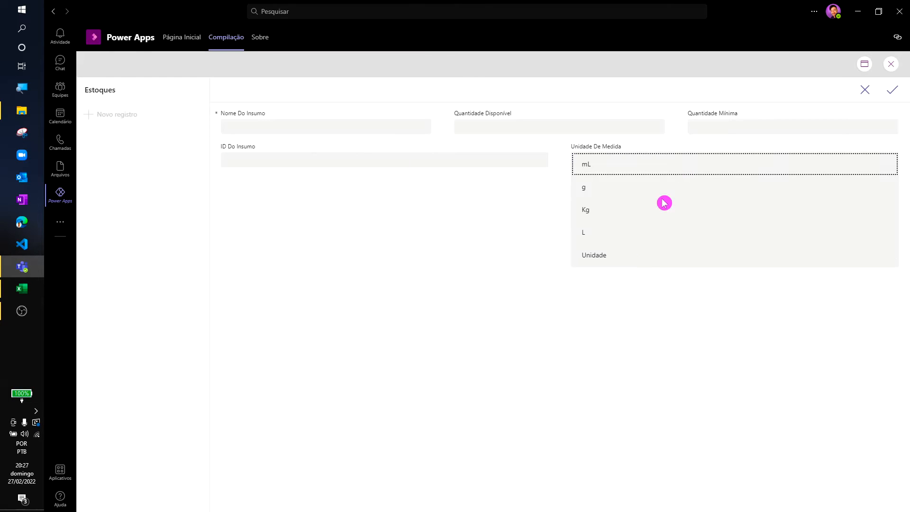
- Fill in the new stock record with Nome Do Insumo Álcool, Quantidade Disponível 5, Quantidade Mínima 1 and Unidade De Medida Unidade, and save it
left_click(625, 148)
left_click(430, 129)
type("Álcool")
key("Tab")
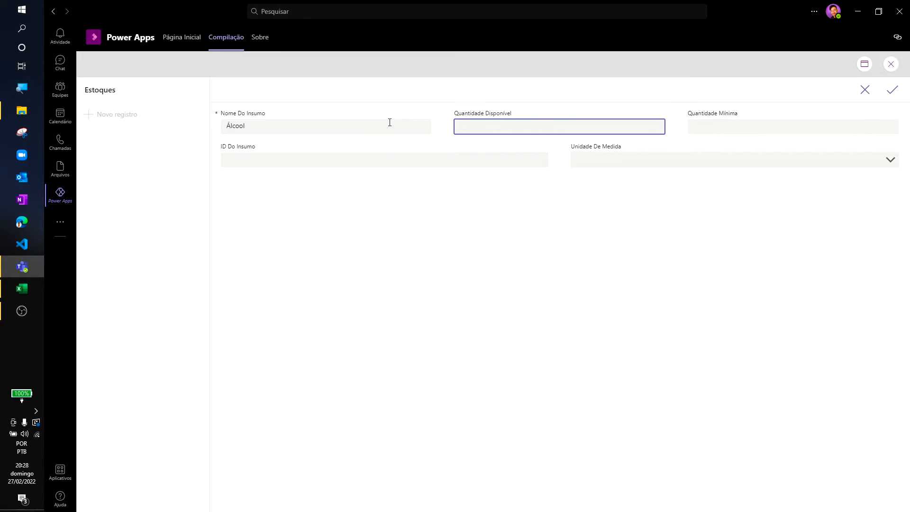
type("5")
key("Tab")
type("1")
key("Tab")
left_click(524, 166)
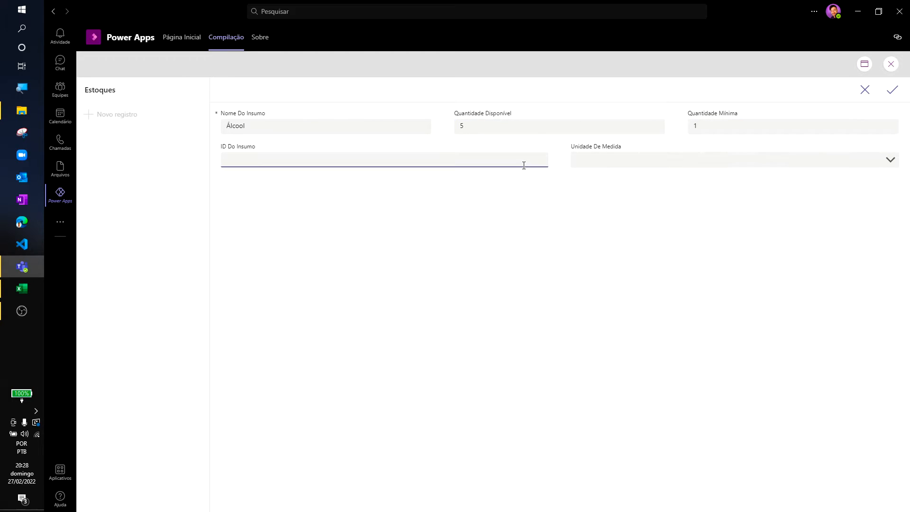
left_click(610, 161)
left_click(604, 255)
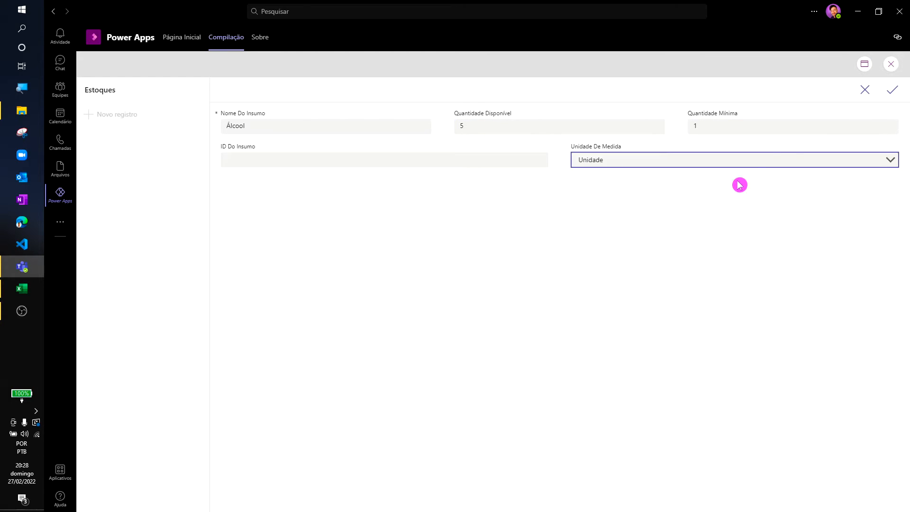
left_click(893, 90)
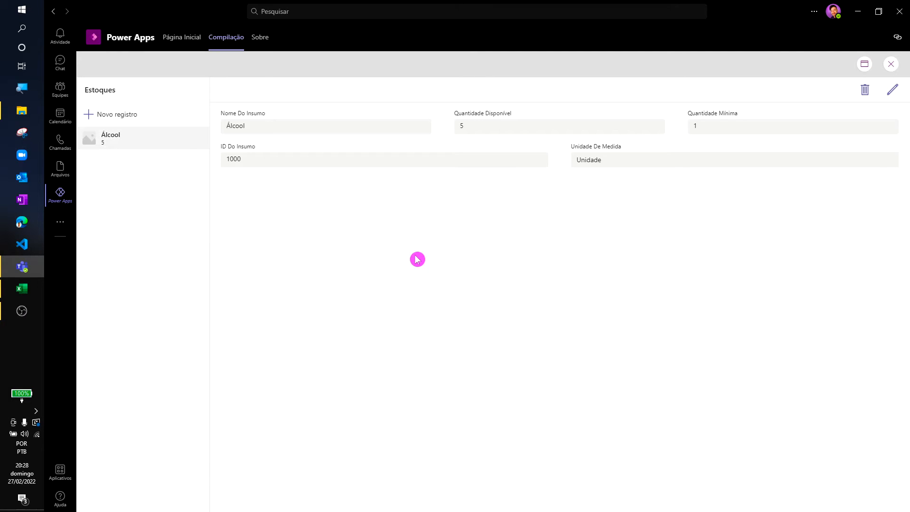
- Stack the EditForm1 cards one per row: ID Do Insumo, Nome Do Insumo, Unidade De Medida, Quantidade Disponível, Quantidade Mínima
left_click(892, 64)
left_click(562, 222)
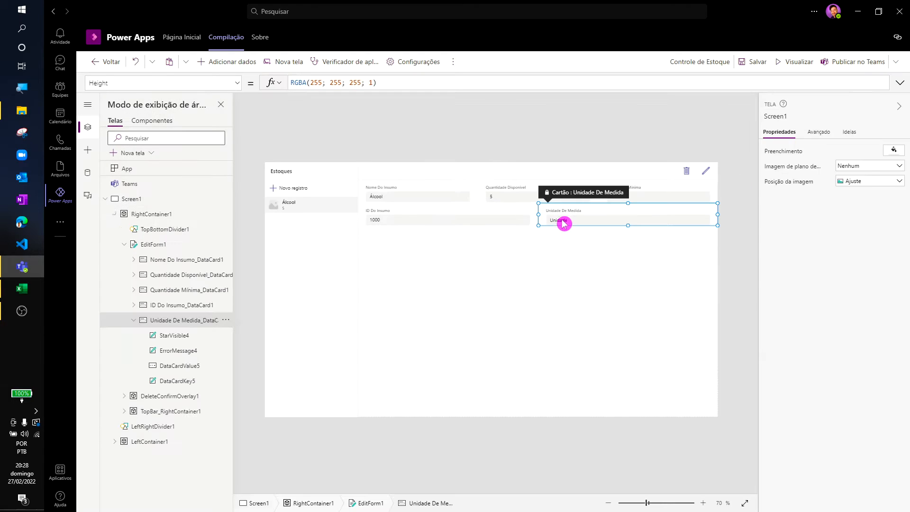
left_click_drag(519, 202, 394, 192)
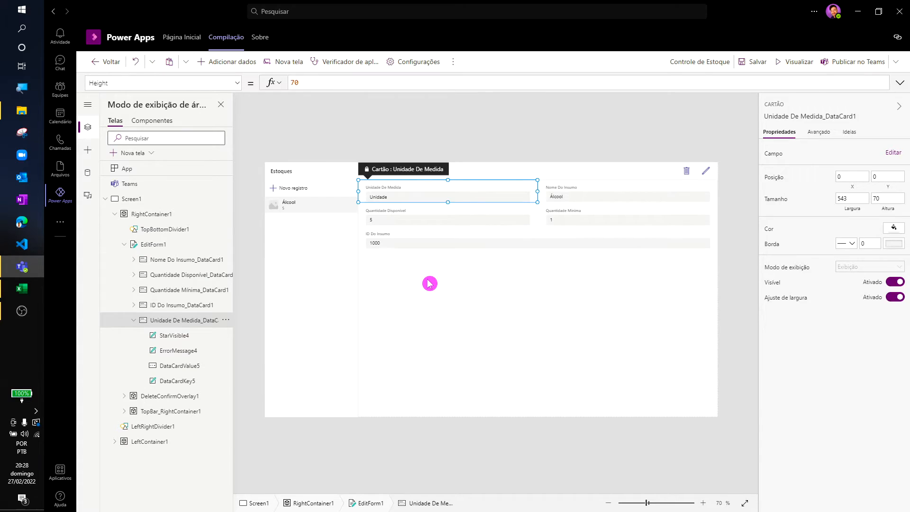
left_click(442, 283)
left_click(601, 193)
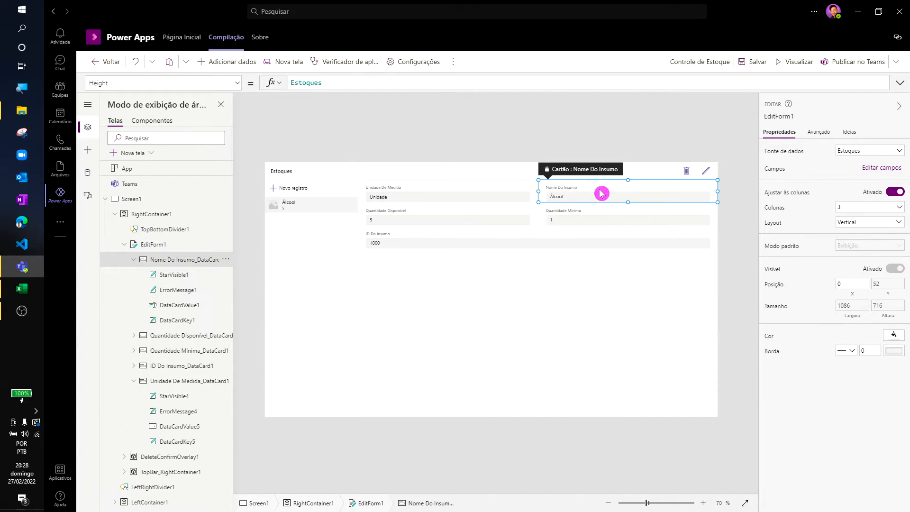
left_click_drag(421, 203, 421, 204)
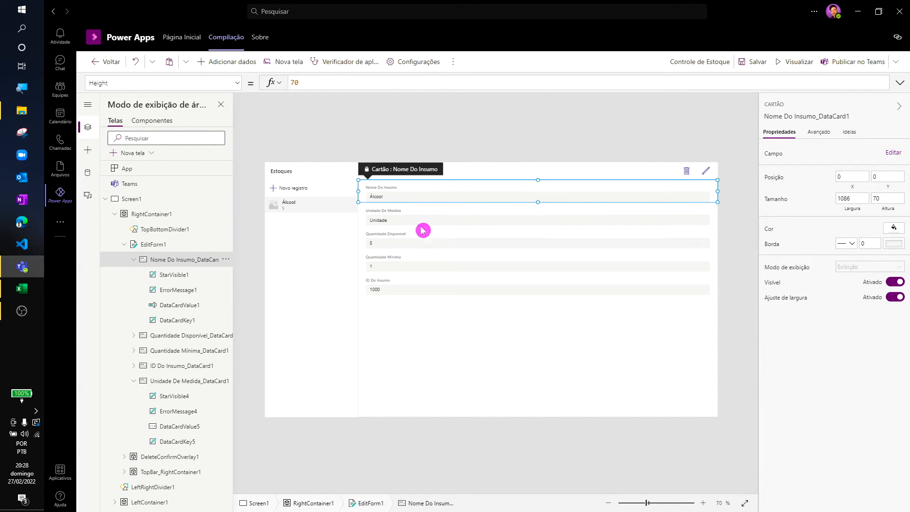
left_click(433, 294)
left_click_drag(399, 264, 401, 190)
left_click(480, 346)
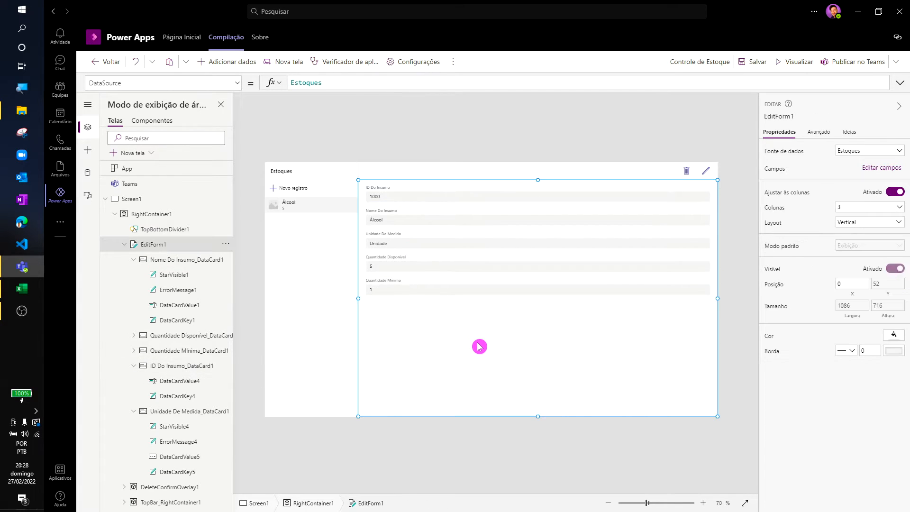
- Preview the app, shrink and narrow the window to check how the stock form adapts, and maximize it again
left_click(781, 63)
left_click(879, 12)
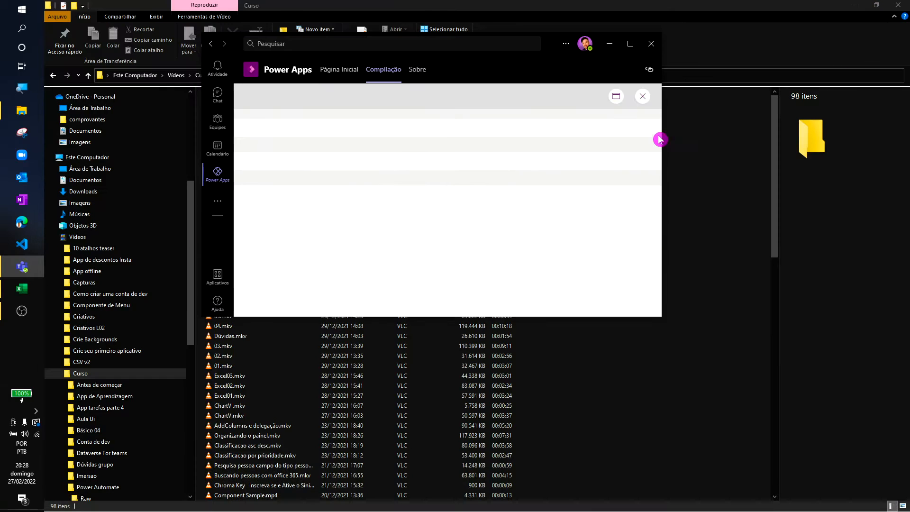
left_click_drag(660, 140, 575, 136)
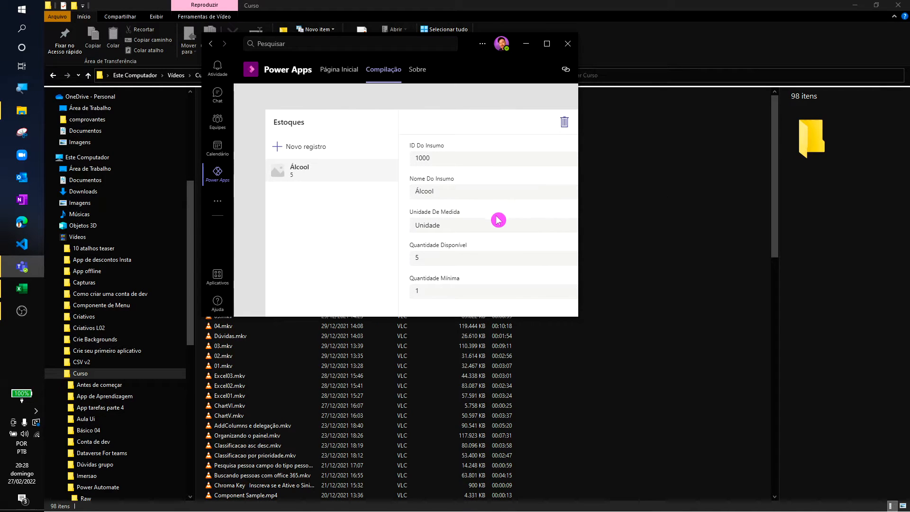
left_click(548, 43)
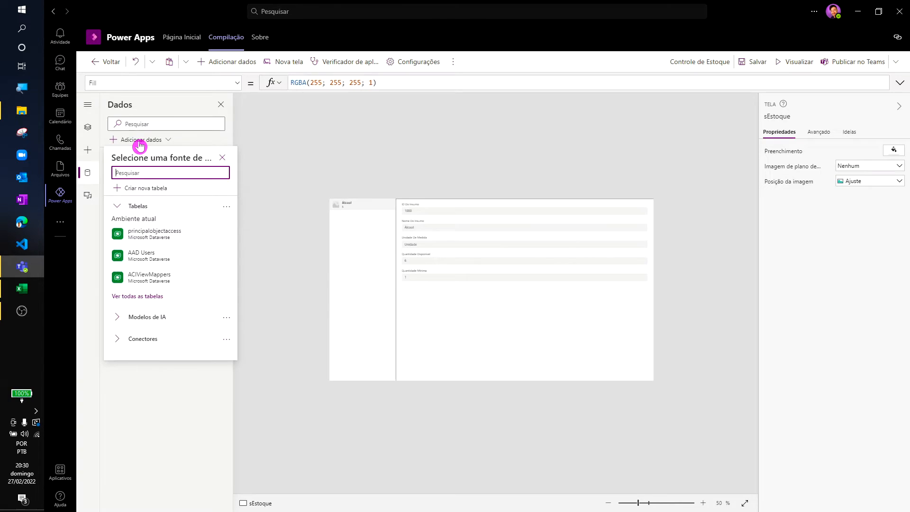
- Create a new Dataverse table named Movimento for the app
left_click(144, 188)
left_click(487, 274)
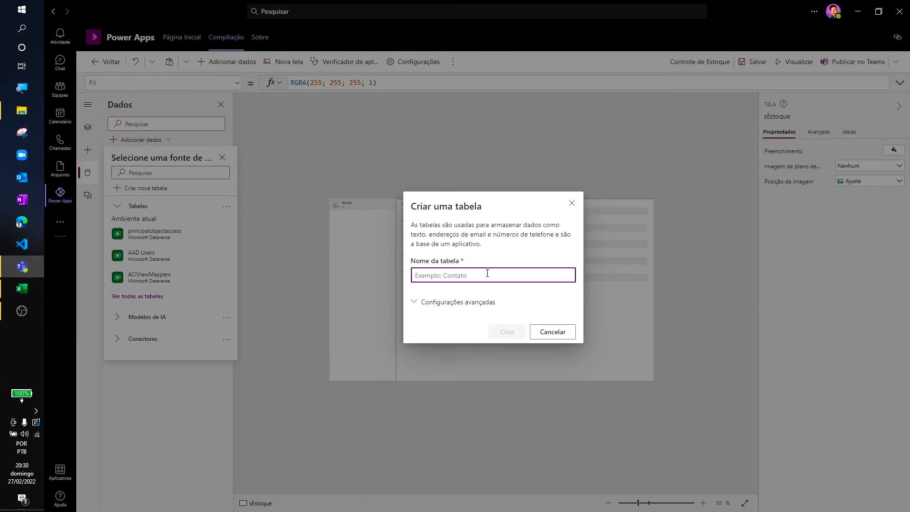
type("Movimentos")
left_click(504, 330)
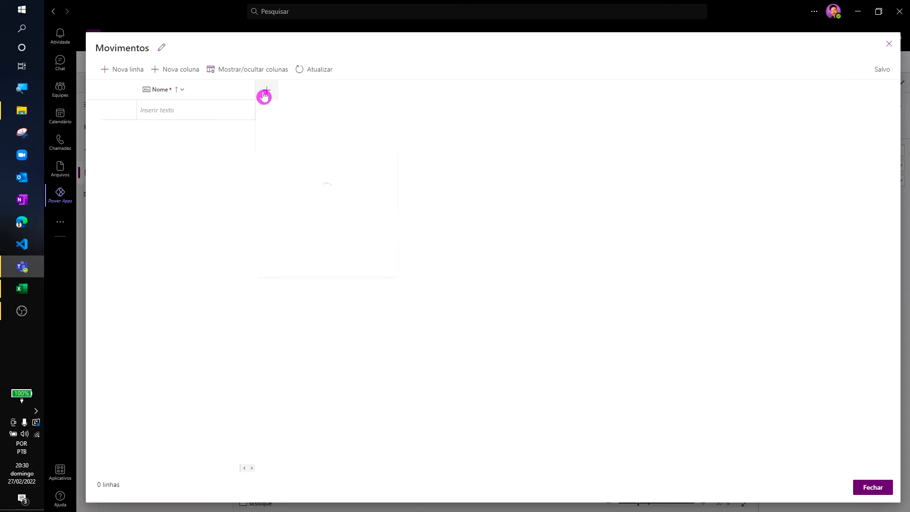
- Add a Pesquisa column named "Insumo" to the Movimentos table, with Estoque as its related table
left_click(265, 93)
left_click(313, 192)
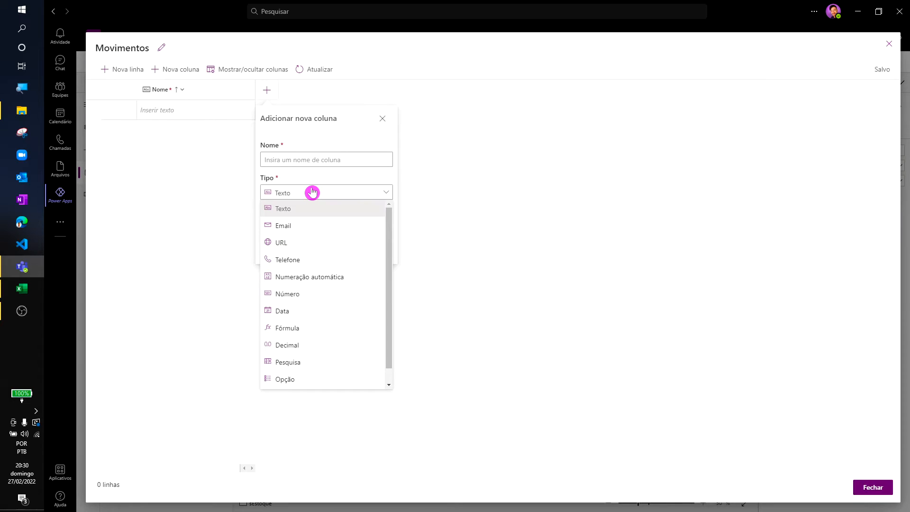
left_click(321, 245)
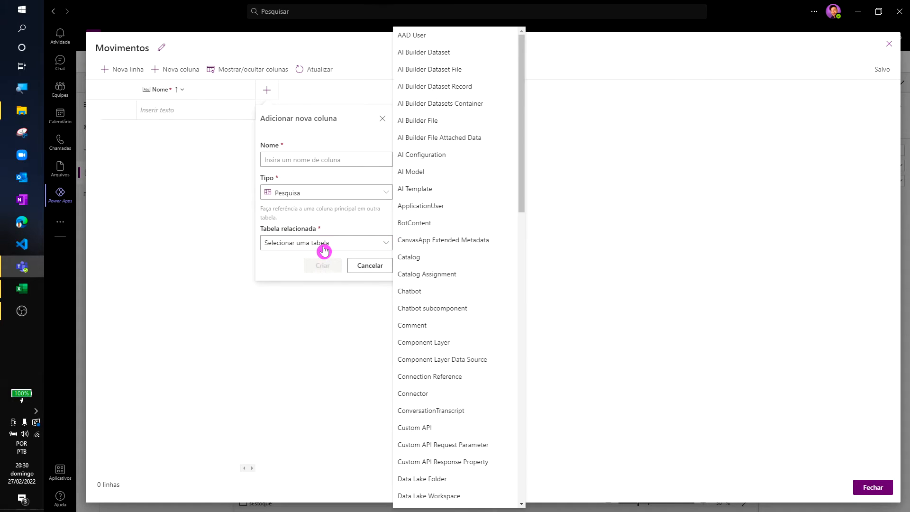
scroll(416, 235, "down", 6)
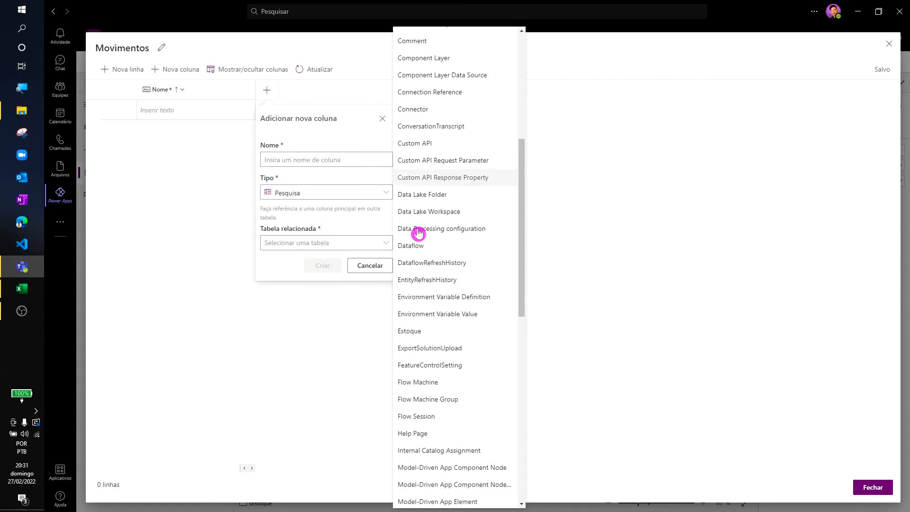
left_click(426, 331)
left_click(331, 159)
type("Insumo")
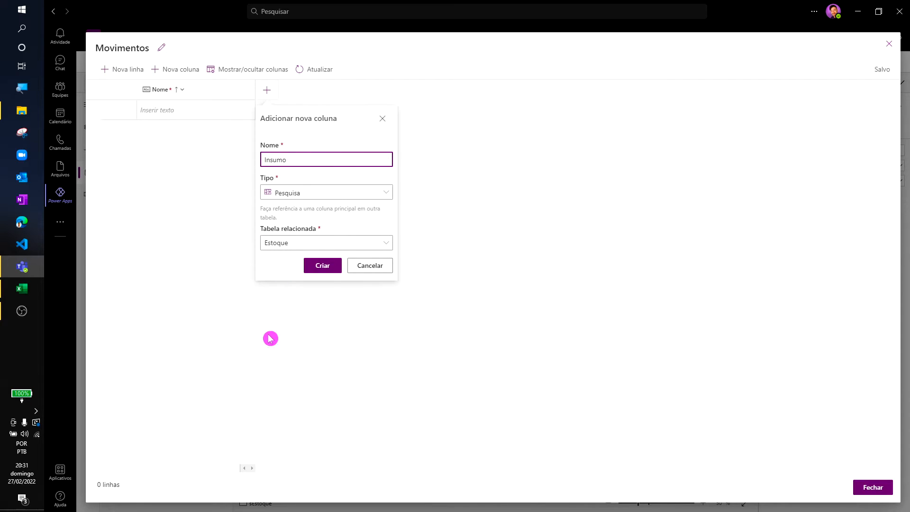
left_click(322, 266)
- Add an Opção column named "Tipo" to the Movimentos table with the items Entrada and Saída
left_click(386, 91)
type("Tipo")
left_click(446, 190)
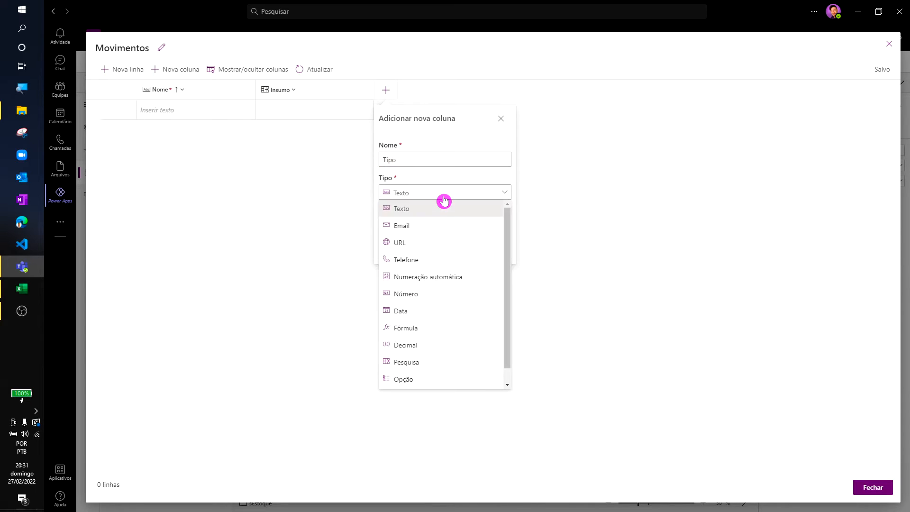
left_click(401, 378)
type("Entrada")
left_click(390, 252)
left_click(416, 305)
left_click(397, 266)
key("BackSpace")
key("BackSpace")
key("BackSpace")
key("BackSpace")
key("BackSpace")
key("BackSpace")
key("BackSpace")
type("Saída")
left_click(390, 265)
left_click(417, 306)
left_click(452, 314)
- Add a Número column named "Quantidade" with 0 entered in its advanced options, and close the Movimentos table
left_click(454, 90)
type("Quantidade")
left_click(493, 199)
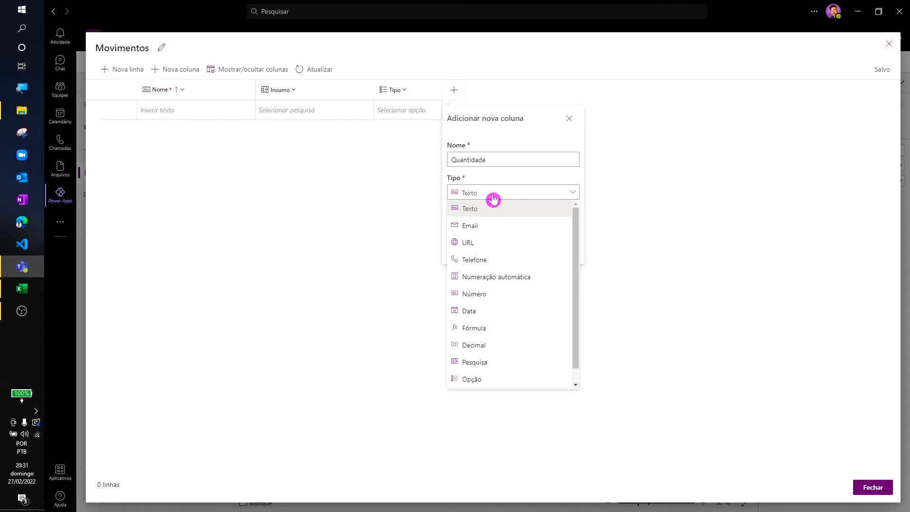
left_click(511, 294)
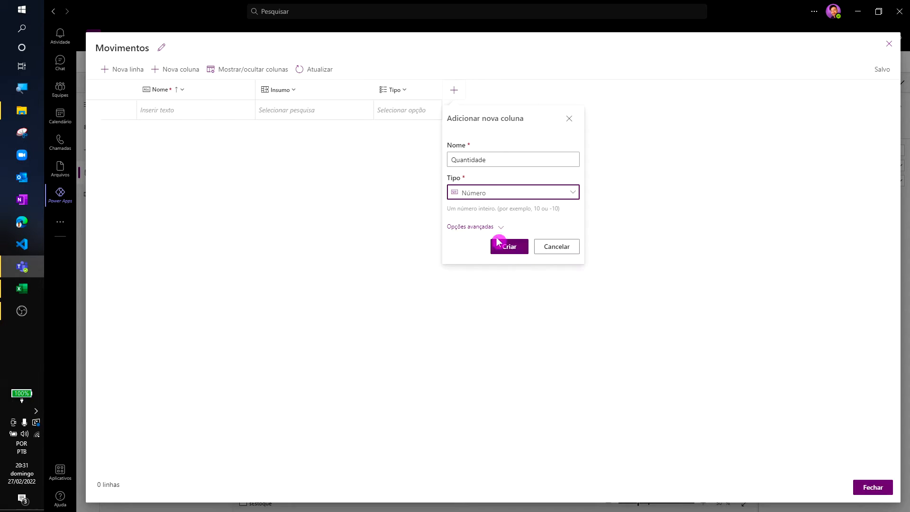
left_click(499, 232)
left_click_drag(501, 257, 390, 253)
type("0")
left_click(511, 309)
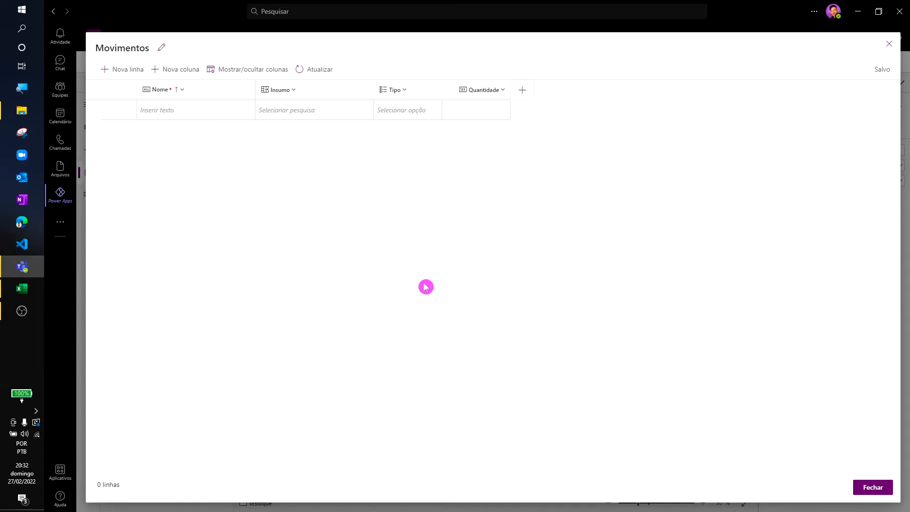
left_click(873, 487)
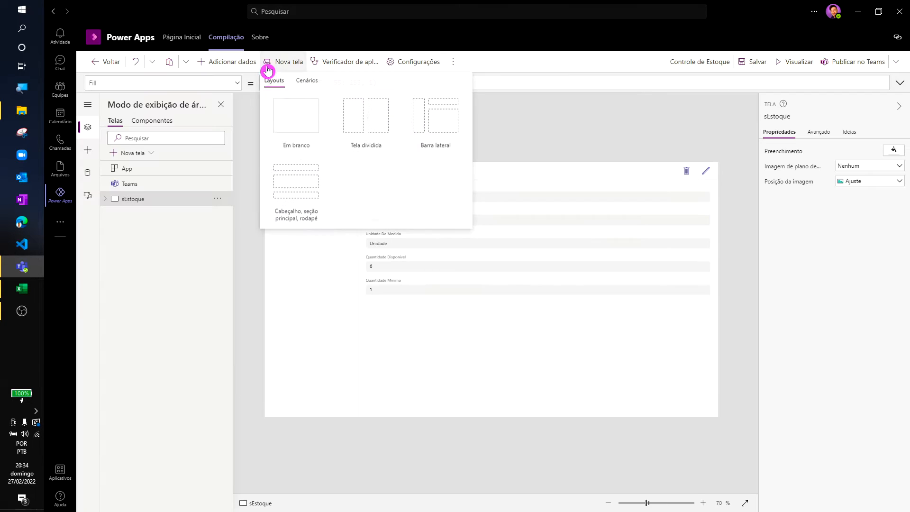
- Add a blank screen to the app and rename it sMovimentacao
left_click(291, 116)
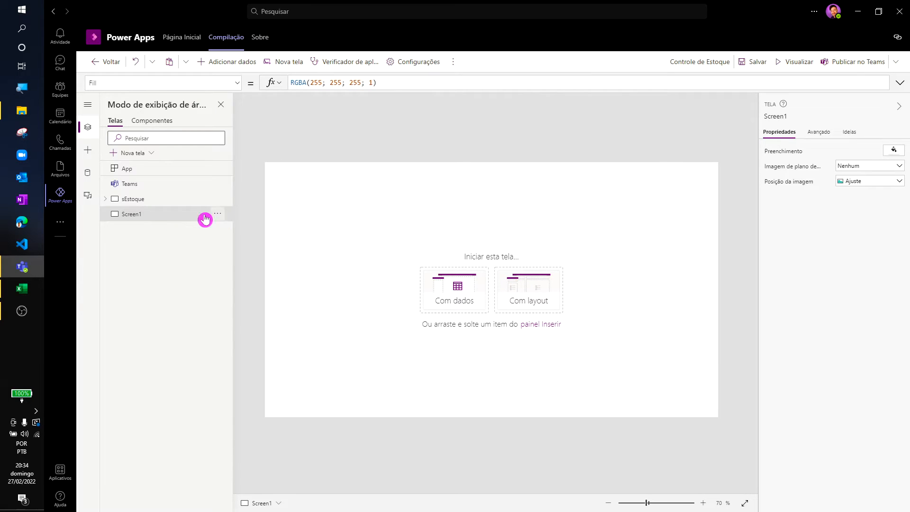
double_click(205, 219)
type("sMovimentaçã")
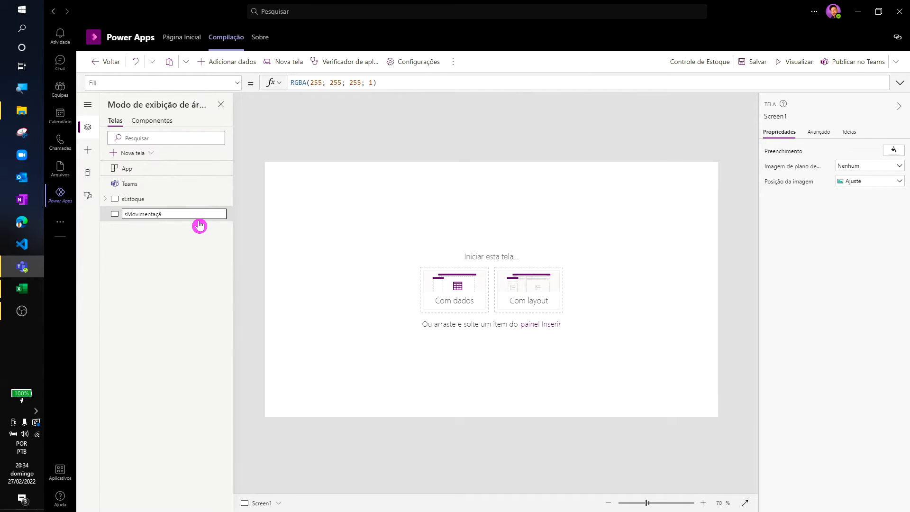
type("o")
key("Return")
double_click(197, 219)
left_click(198, 216)
key("BackSpace")
key("BackSpace")
key("BackSpace")
type("cao")
key("Return")
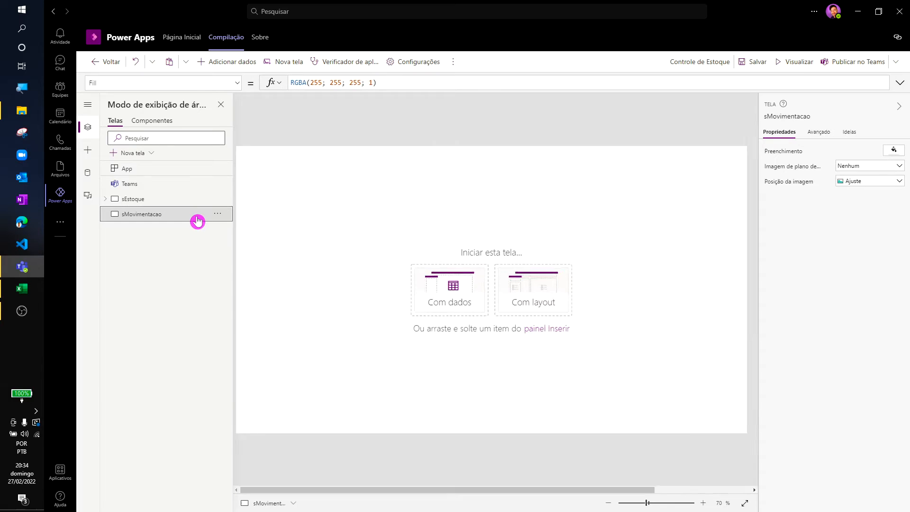
- Add the Movimentos table as the data for the sMovimentacao screen and open its edit form's fields
left_click(447, 298)
left_click(463, 377)
left_click(540, 332)
left_click(465, 435)
left_click(466, 462)
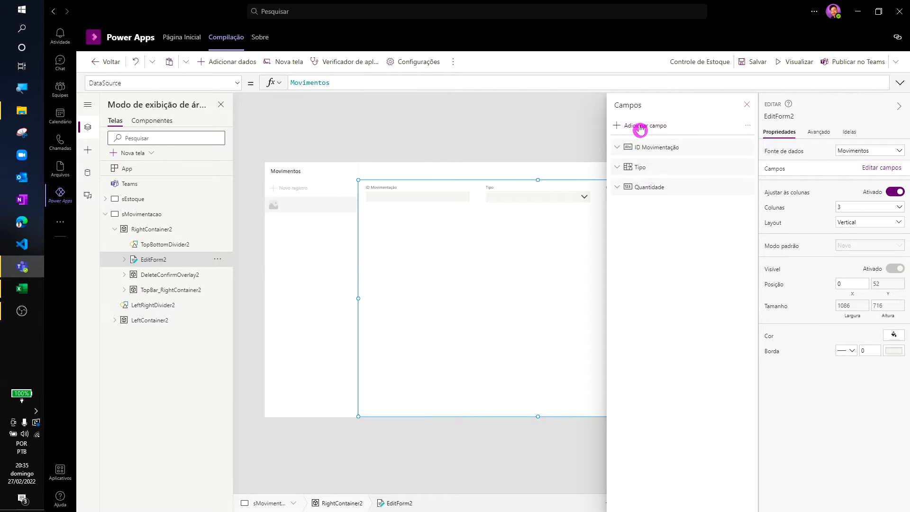
- Add the Insumo field to the movement form EditForm2 and save the app
left_click(640, 127)
left_click(645, 248)
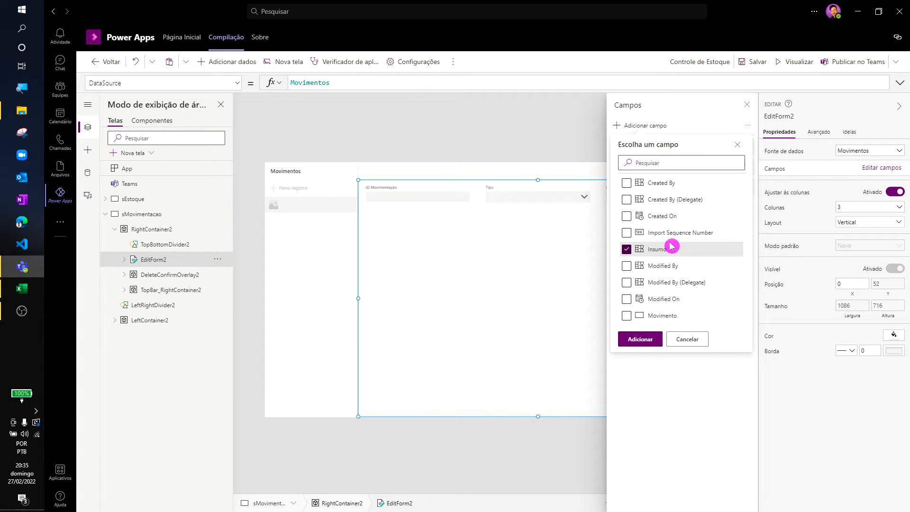
left_click(640, 339)
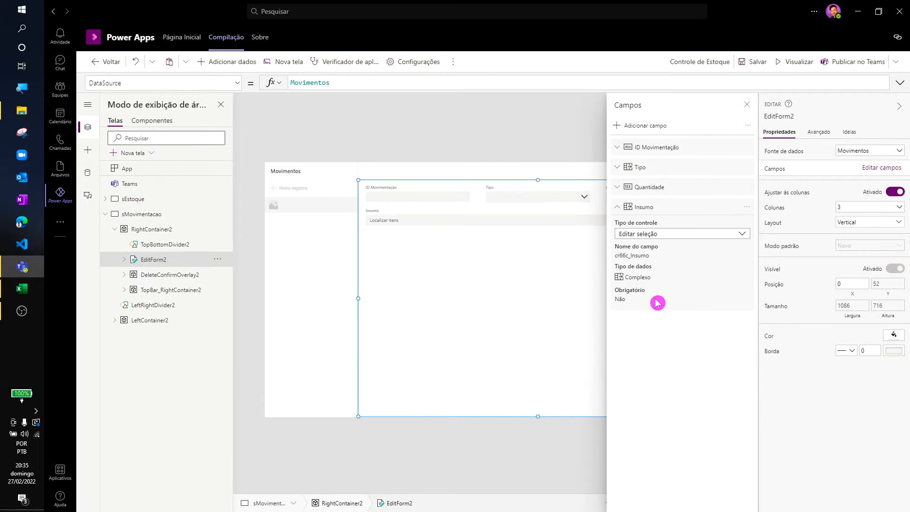
left_click(747, 105)
key("ctrl+s")
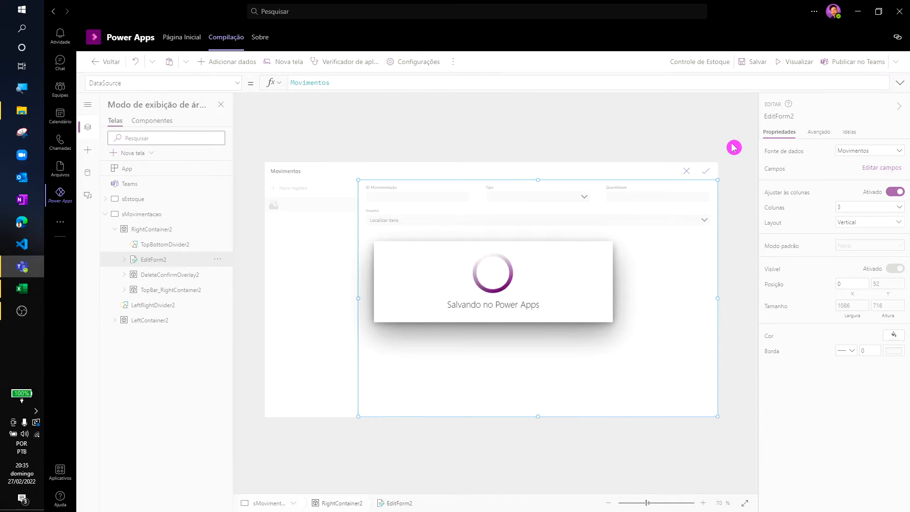
- Preview the movement form, pick Álcool as the Insumo to test the lookup, and close the preview
key("F5")
left_click(887, 164)
left_click(612, 188)
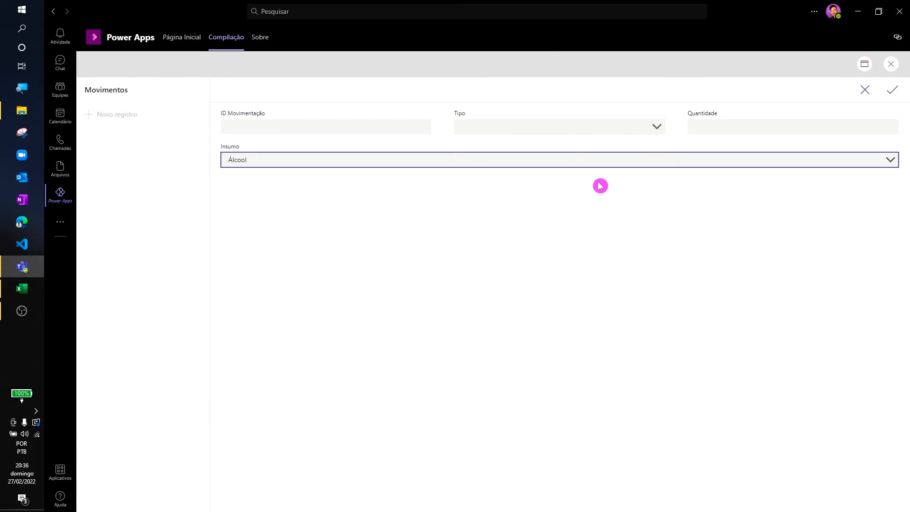
left_click(892, 64)
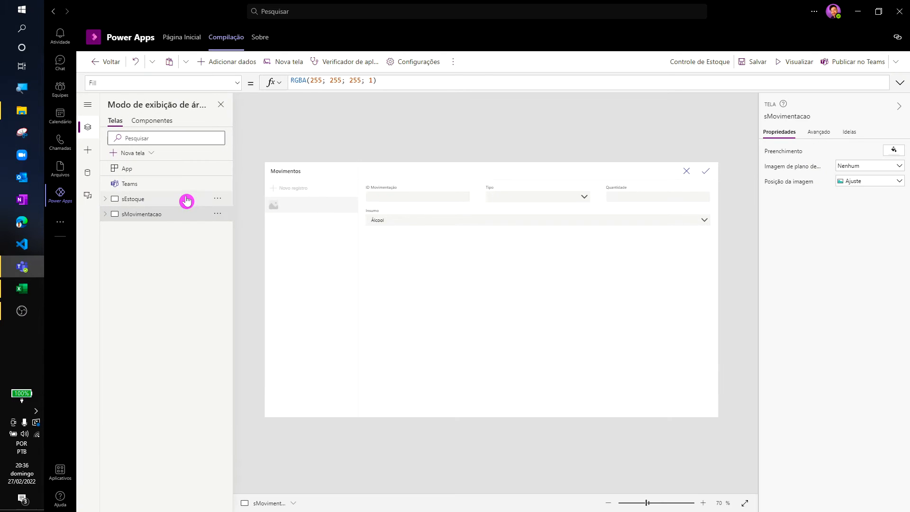
- Insert a button into the top bar container of the sMovimentacao screen
left_click(707, 176)
left_click(105, 216)
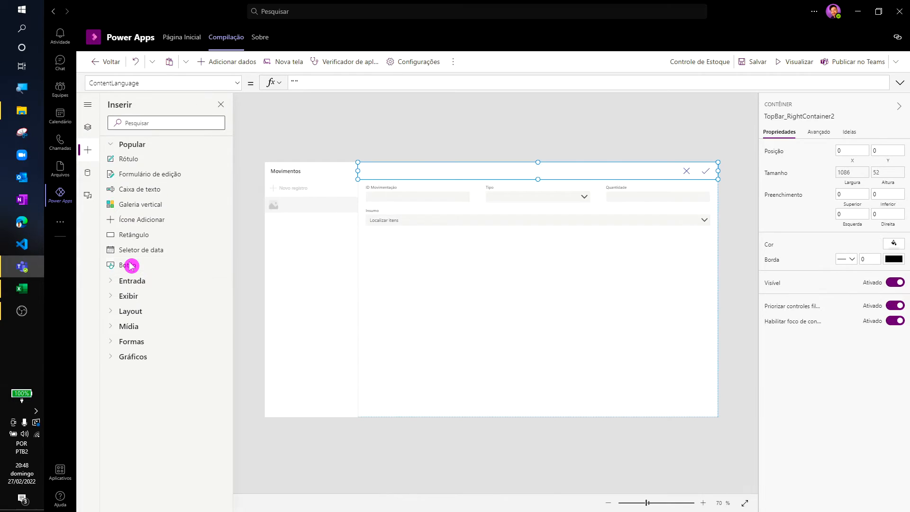
left_click(127, 266)
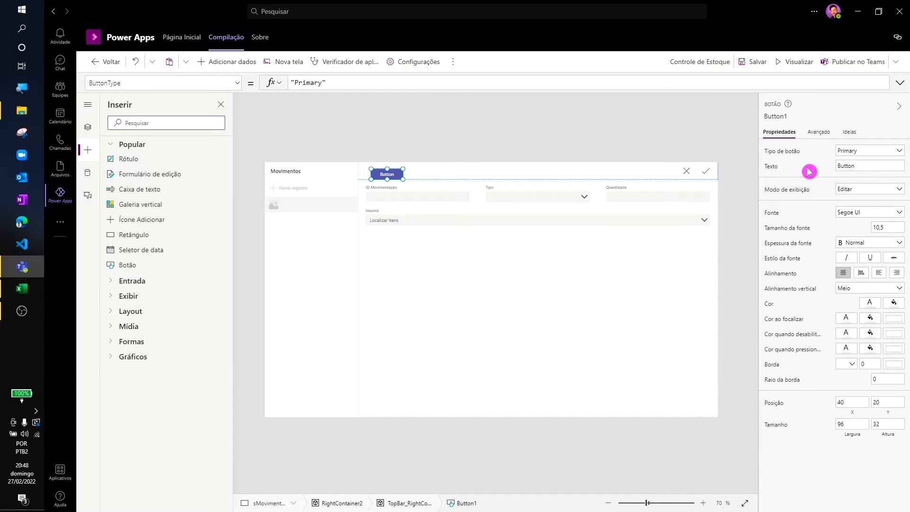
left_click(860, 274)
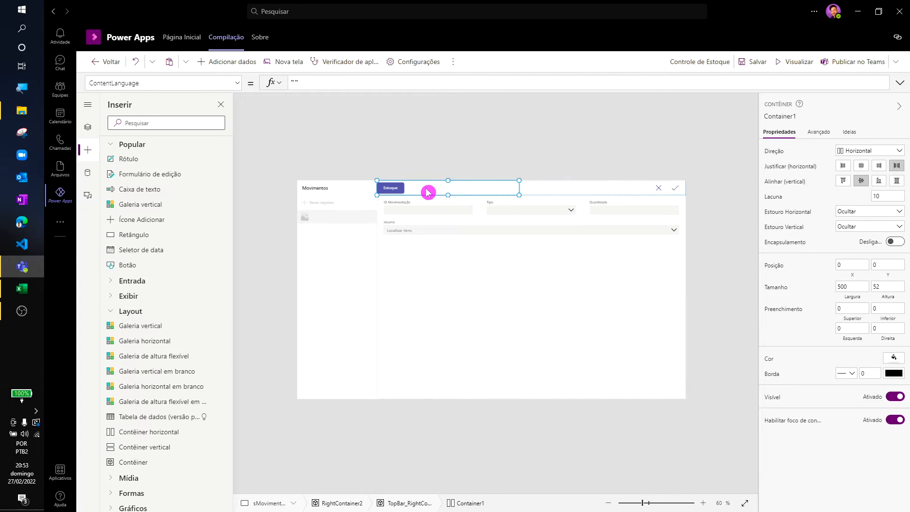
- Lay out two buttons labelled Estoque side by side in a horizontal container about 453 wide in the movement screen's top bar
key("ctrl+v")
left_click(427, 191)
left_click(861, 167)
left_click(845, 167)
left_click(418, 189)
left_click(499, 171)
scroll(484, 180, "up", 3)
left_click(388, 143)
left_click(364, 145)
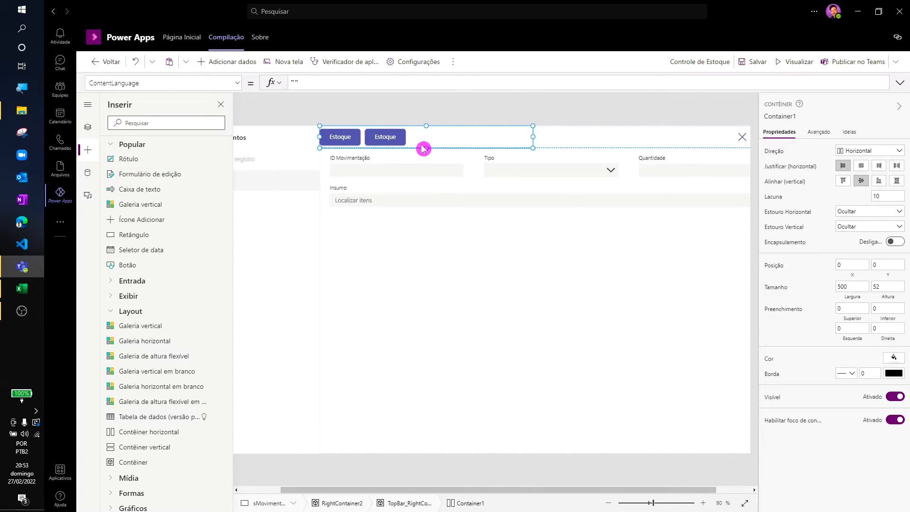
left_click_drag(533, 137, 514, 137)
- Set the first Estoque button's OnSelect formula to Navigate(sHome; Fade)
left_click(89, 128)
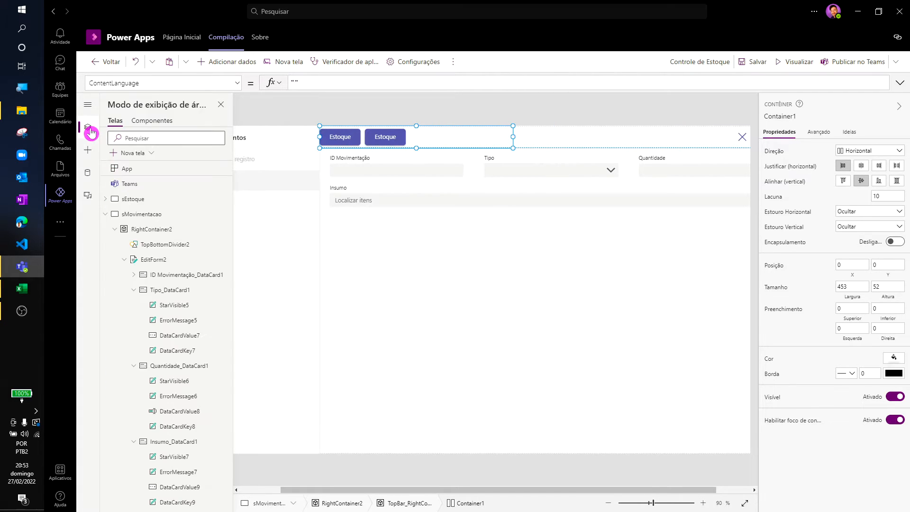
left_click(340, 137)
left_click(199, 83)
scroll(189, 163, "down", 7)
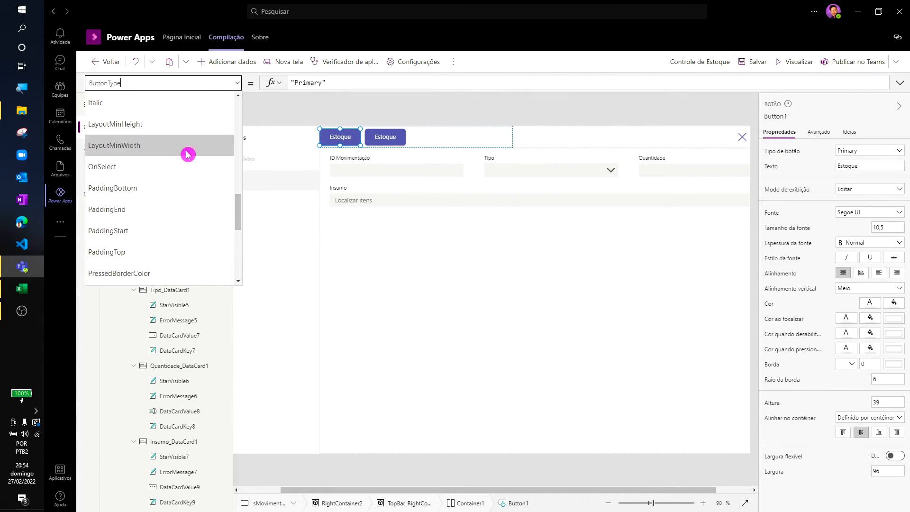
left_click(187, 165)
double_click(330, 82)
type("sHome")
- Add another blank screen to the app
left_click(221, 104)
left_click(92, 128)
left_click(139, 155)
left_click(203, 198)
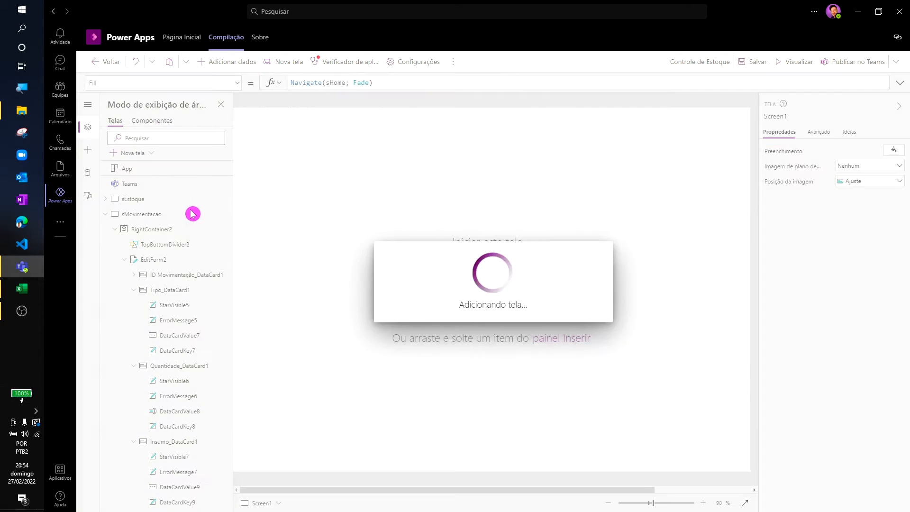
- Rename the newly added screen to sHome
double_click(179, 230)
type("sHome")
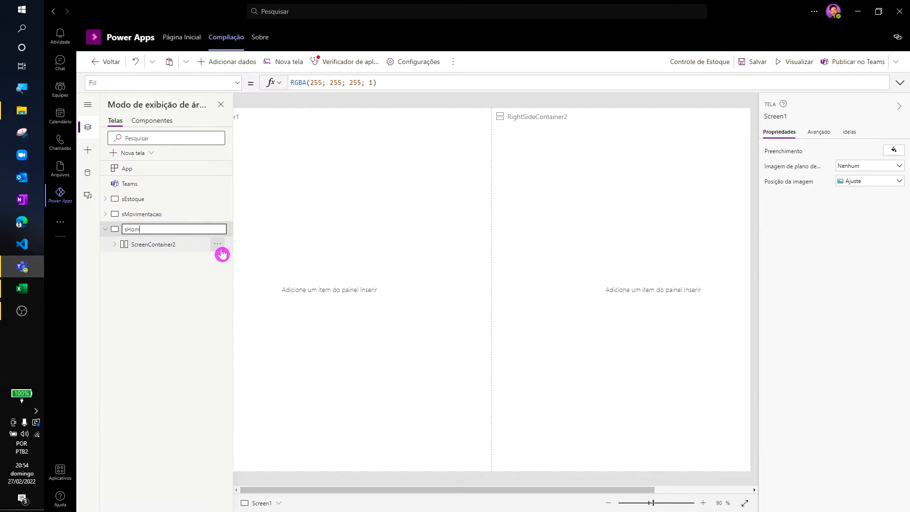
key("Return")
- Move the sHome screen above sEstoque and sMovimentacao in the screen order
left_click(218, 231)
left_click(223, 243)
left_click(218, 214)
left_click(230, 228)
left_click(145, 232)
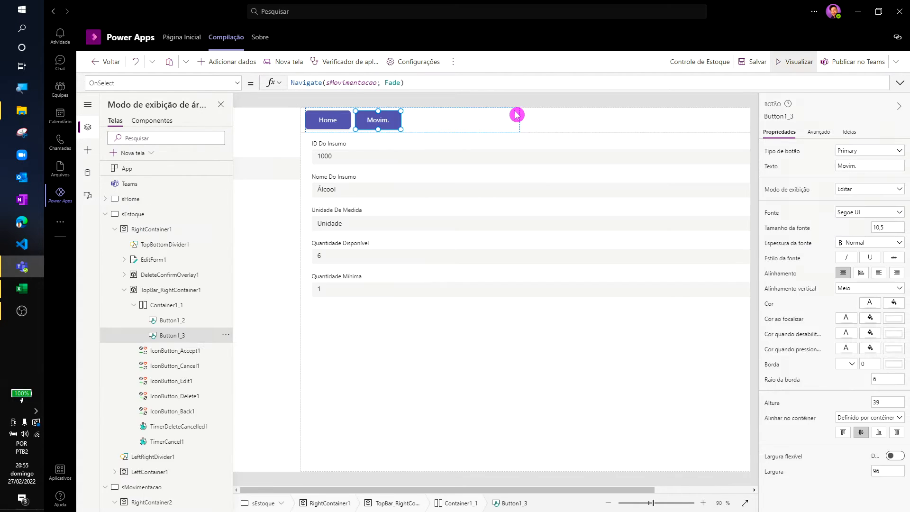
- Preview the app, test the Movim. and Home navigation buttons, and close the preview
key("F5")
left_click(287, 92)
left_click(245, 90)
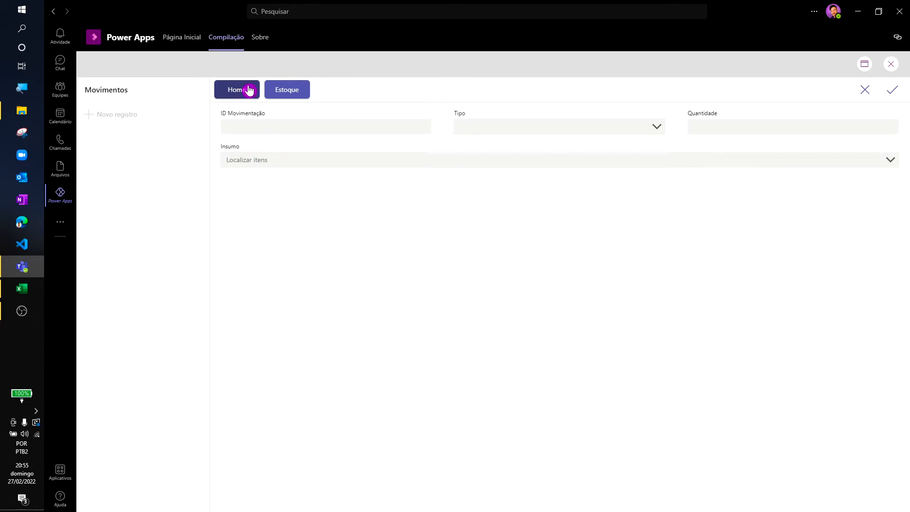
left_click(895, 66)
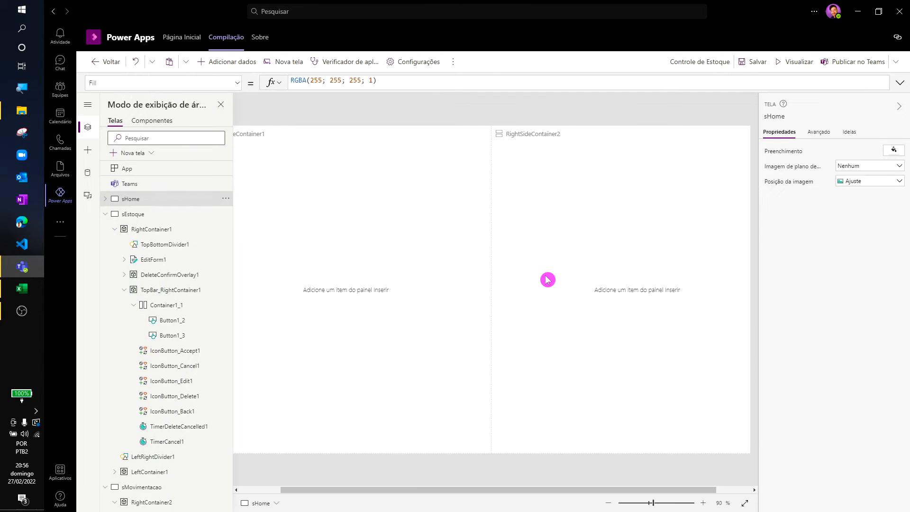
- Fill the left container of the sHome screen with a very light grey theme colour
left_click(380, 275)
left_click(892, 424)
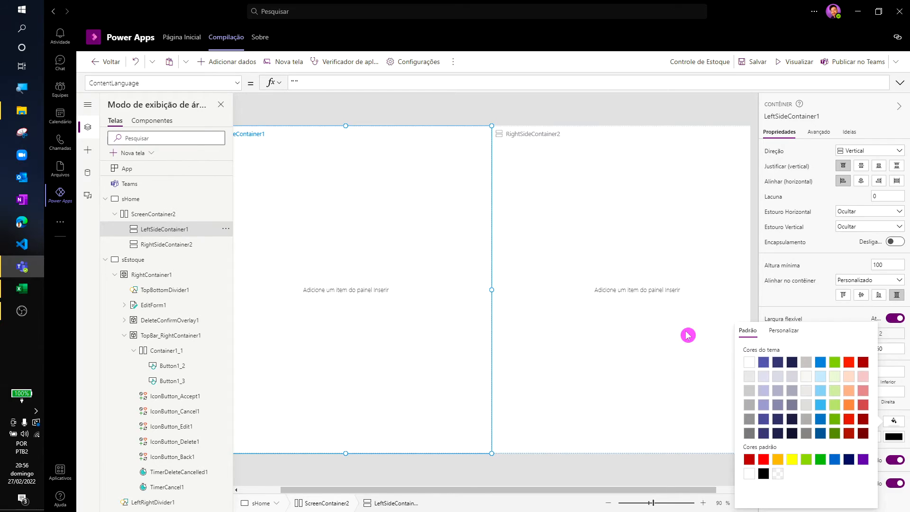
left_click(616, 138)
- Insert a button into the right container of sHome and centre the container's content vertically and horizontally
left_click(624, 199)
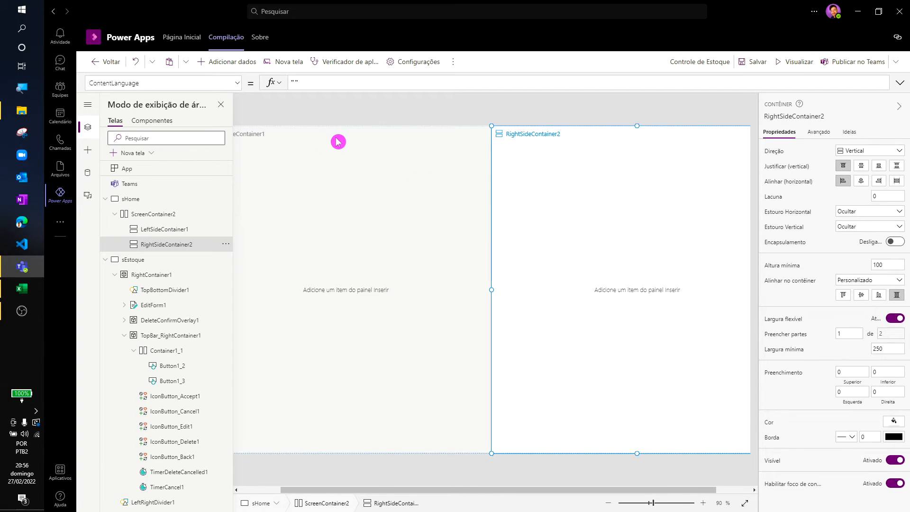
left_click(87, 150)
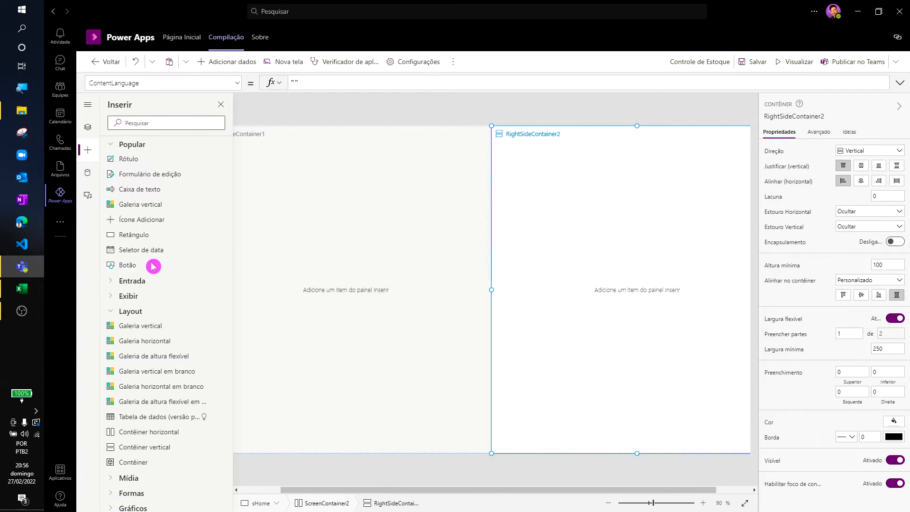
left_click(128, 265)
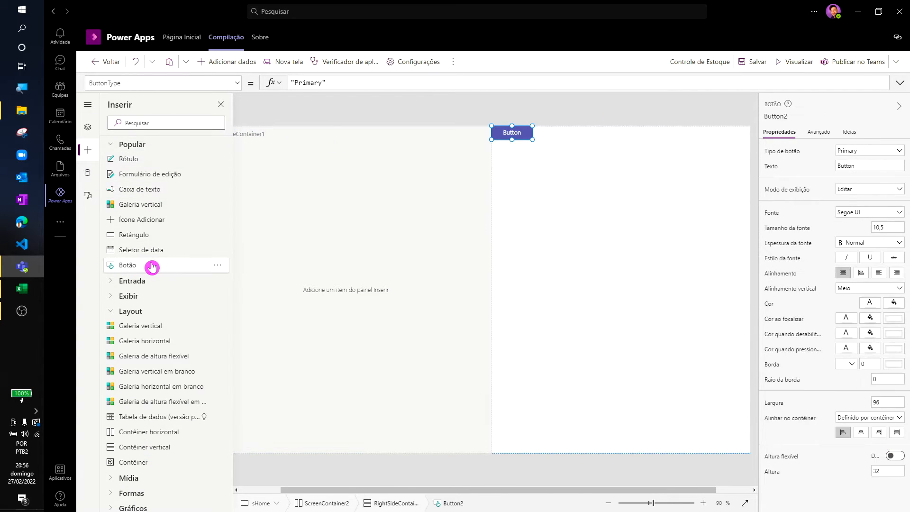
left_click(672, 243)
left_click(862, 165)
left_click(862, 180)
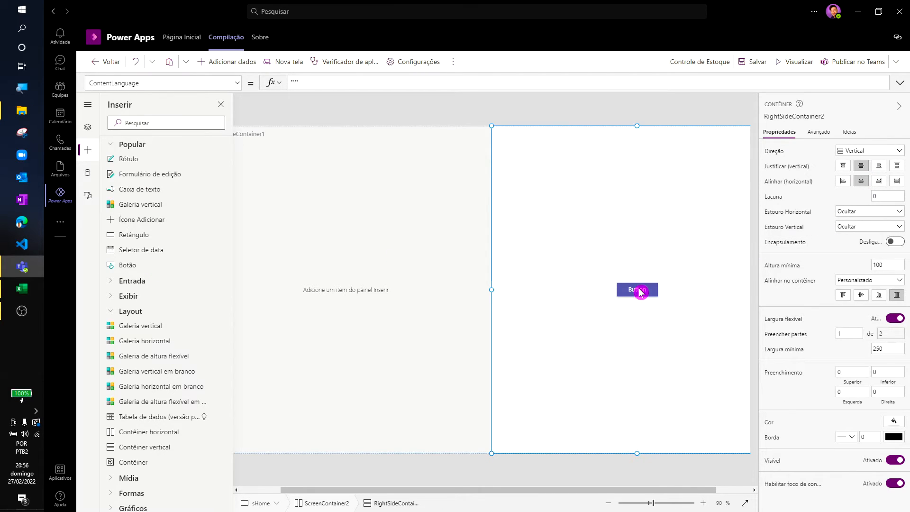
- Label the new sHome button Estoque, with a width of 150 and a border radius of 6
left_click(640, 292)
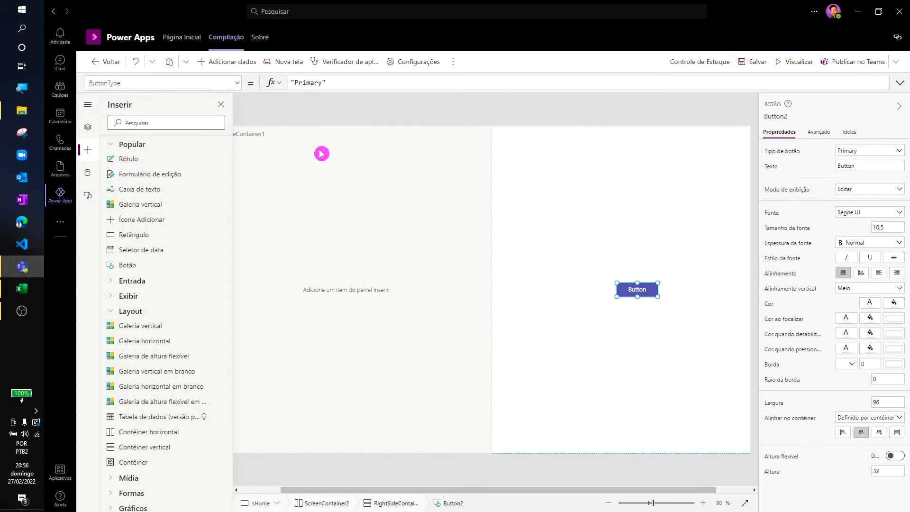
left_click(220, 105)
type("E")
left_click(589, 279)
left_click(585, 289)
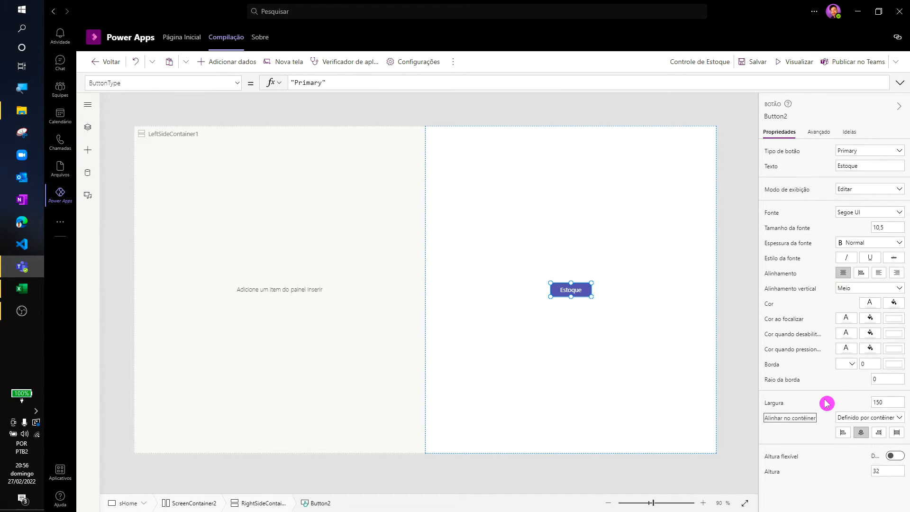
left_click_drag(883, 378, 768, 369)
type("6")
left_click(823, 309)
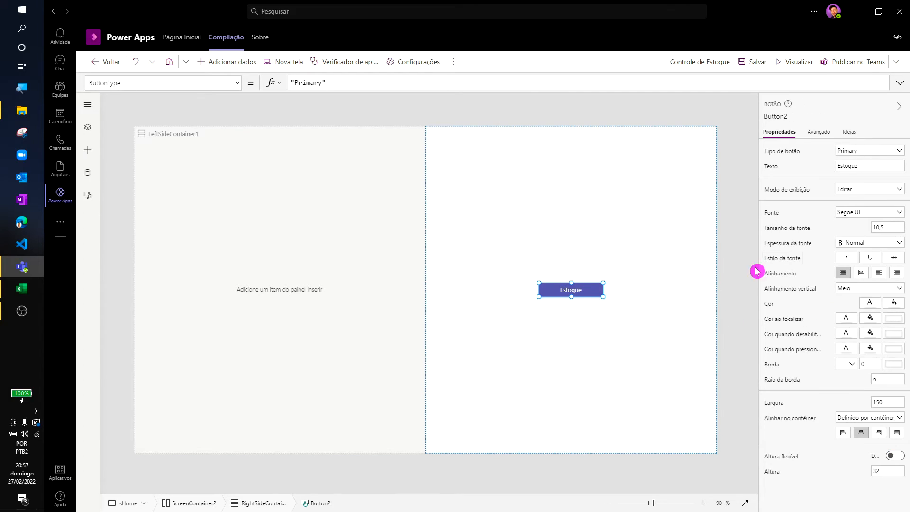
- Duplicate the Estoque button with the label Movimentação and set the right container's gap to 20
key("ctrl+v")
double_click(872, 167)
type("Movi")
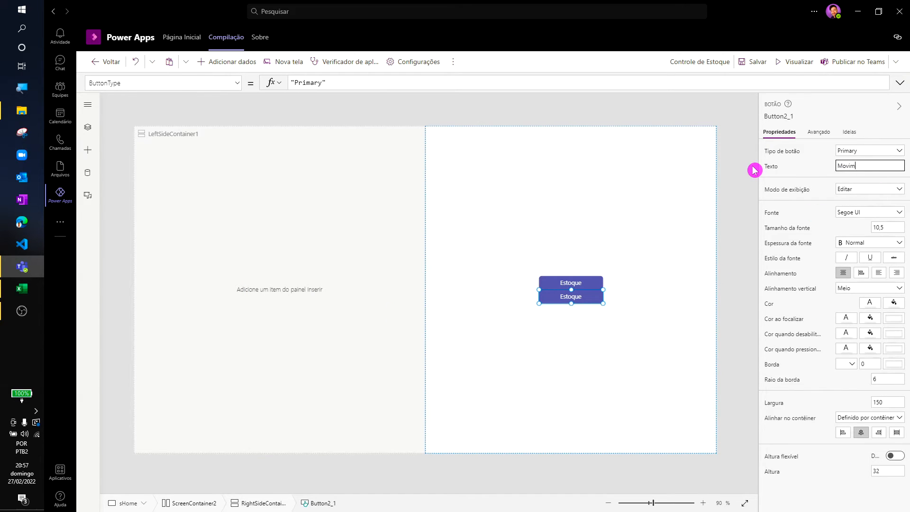
type("mentação")
left_click(644, 302)
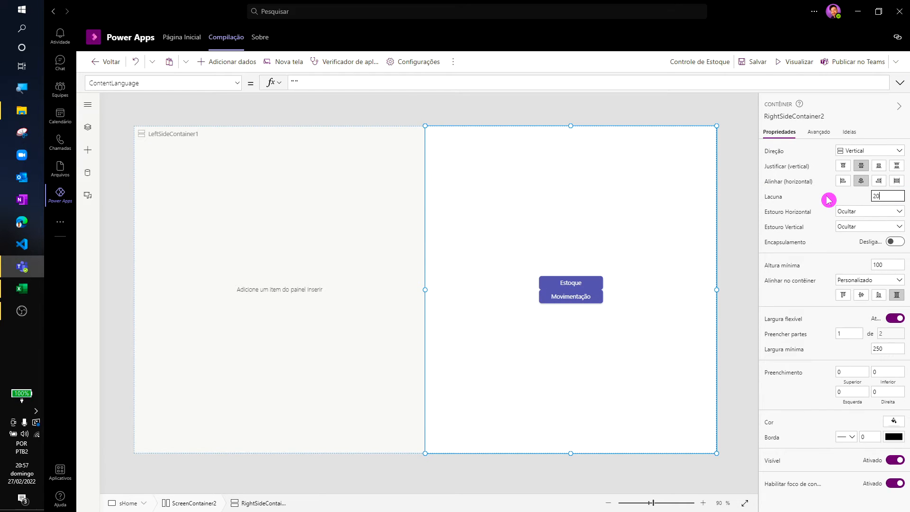
key("Tab")
- Resize both the Estoque and Movimentação buttons to 200 wide by 60 high
left_click(597, 281)
left_click(599, 303, "ctrl")
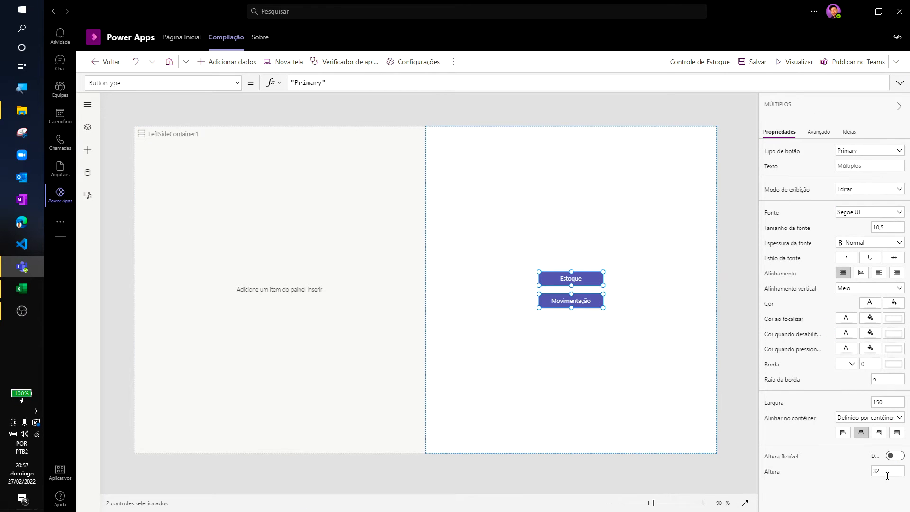
left_click(726, 356)
left_click(650, 339)
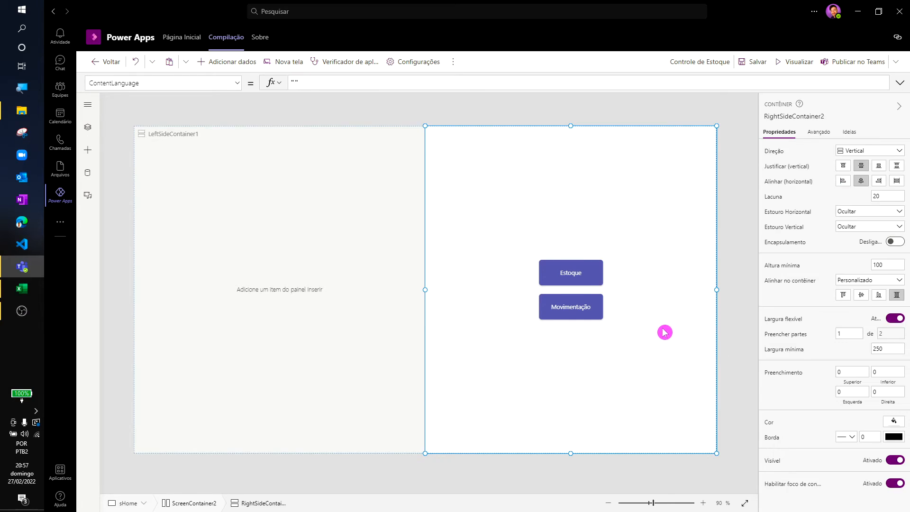
left_click(600, 278)
left_click(597, 305, "ctrl")
double_click(882, 402)
left_click(668, 301)
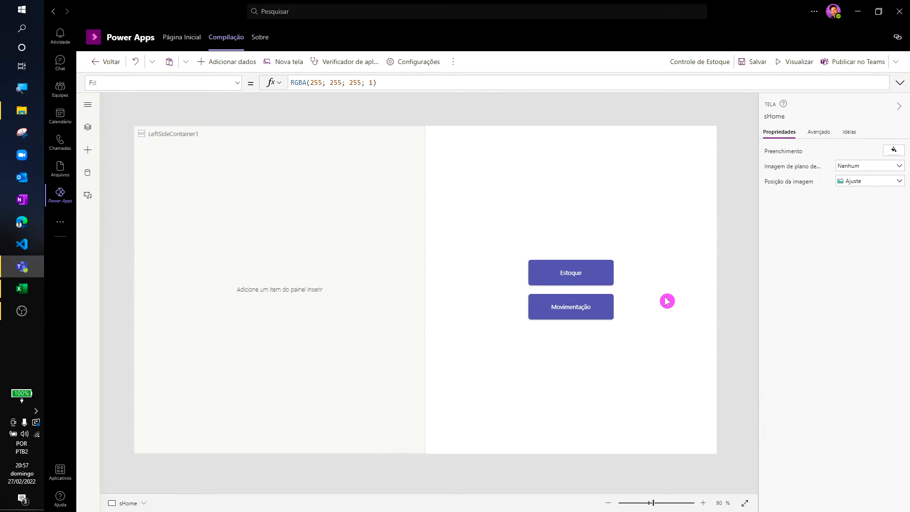
- Add a label to the right container of sHome with the text "O que você deseja fazer?"
left_click(673, 299)
left_click(87, 151)
left_click(156, 161)
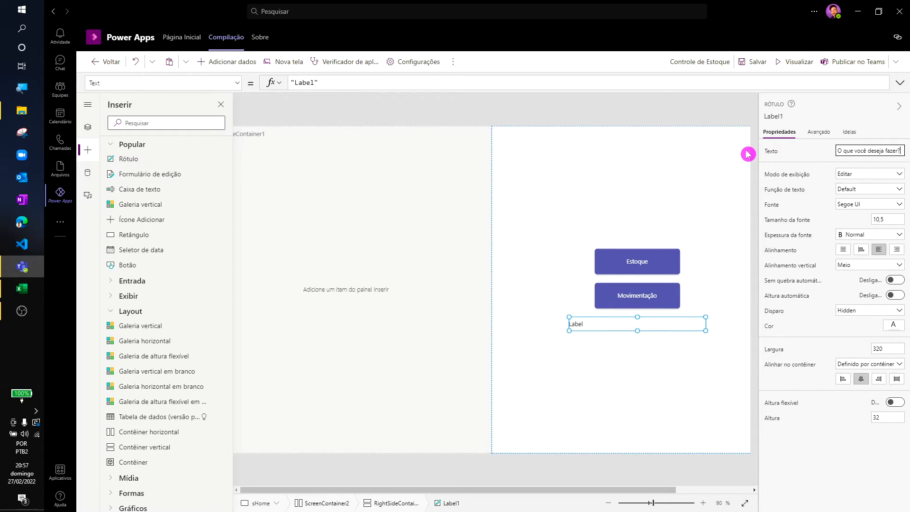
left_click(638, 345)
left_click(636, 329)
double_click(306, 82)
type("O que você deseja fazer?")
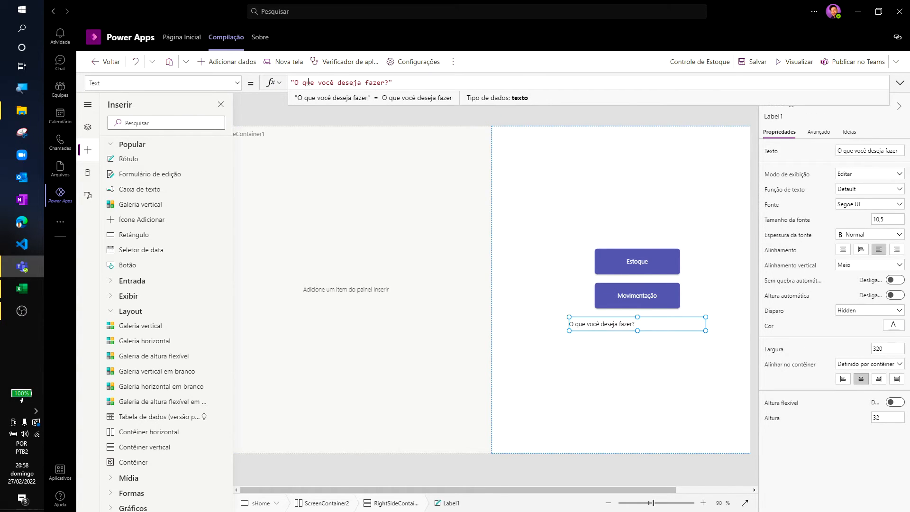
left_click(639, 329)
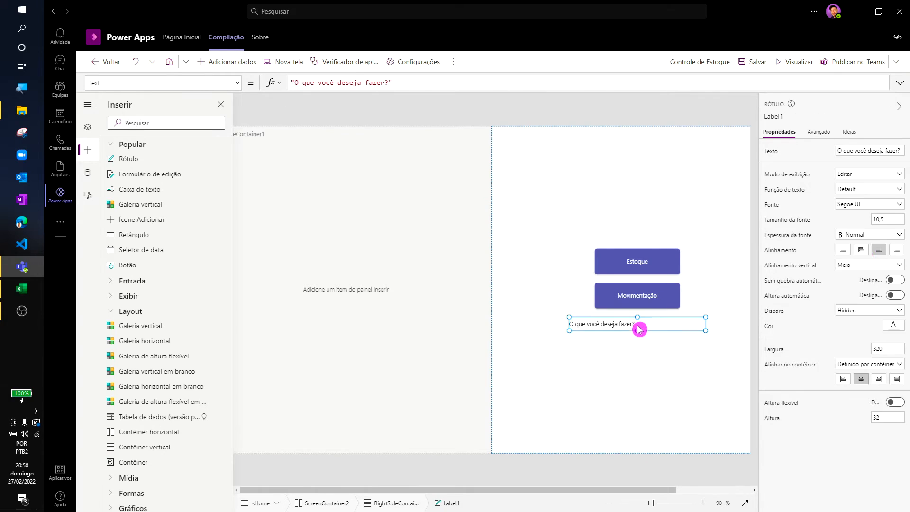
- Format the "O que você deseja fazer?" label as centred, bold text at size 17
left_click(843, 250)
left_click(870, 234)
left_click(856, 245)
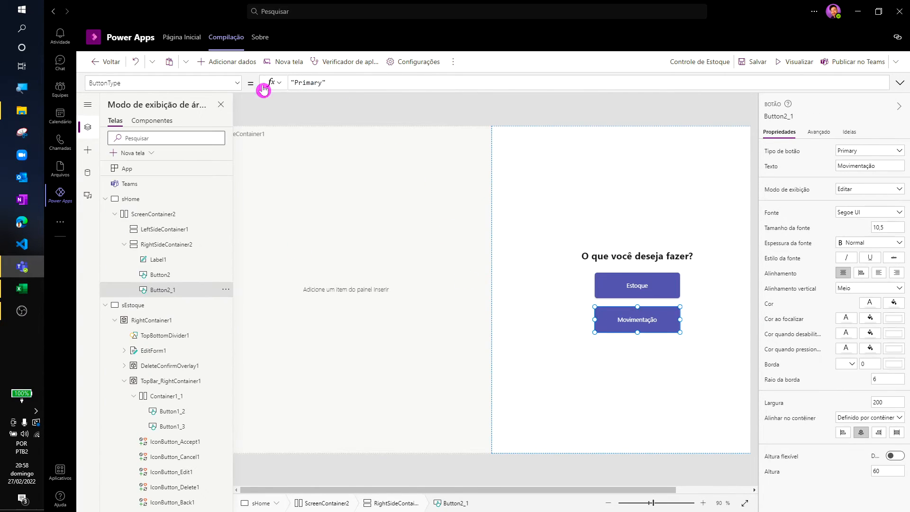
- Set the Movimentação button's OnSelect formula to navigate to sMovimentacao with a Fade transition, and preview the app
left_click(218, 83)
type("OnSelect")
key("Tab")
key("Tab")
type("Navigate(s")
scroll(161, 264, "down", 5)
type("Movimentacao; Fde")
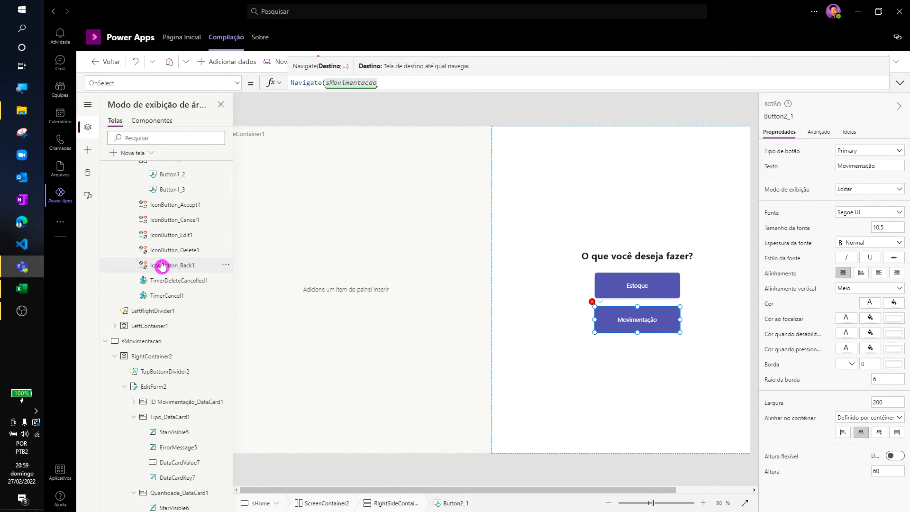
type(")")
left_click(798, 62)
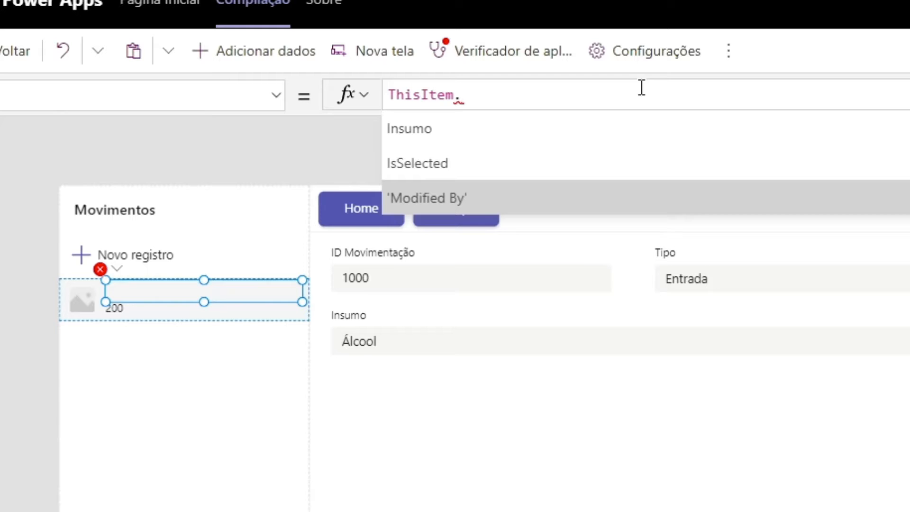
- Bind the item title in the Movimentos gallery to the Nome field of ThisItem.Insumo
key("Up")
key("Up")
key("Tab")
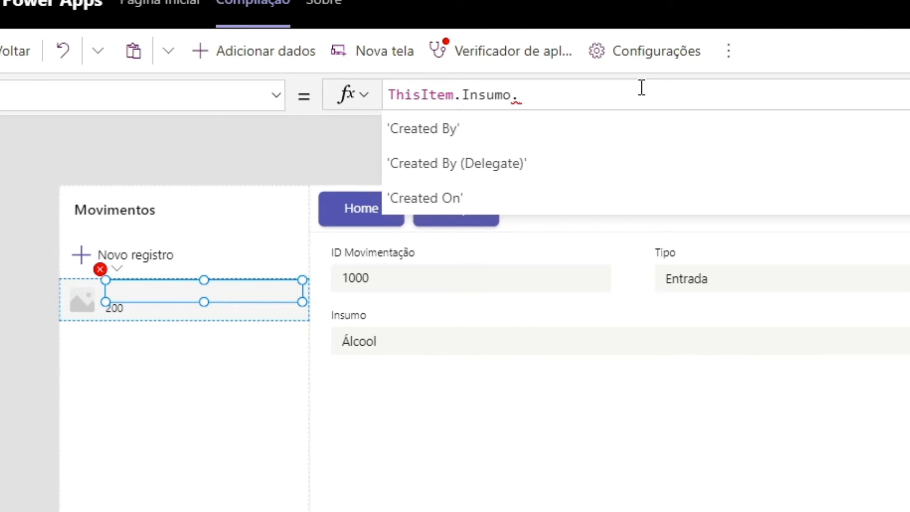
key("Down")
key("Down")
key("Down")
key("Down")
key("Down")
key("Down")
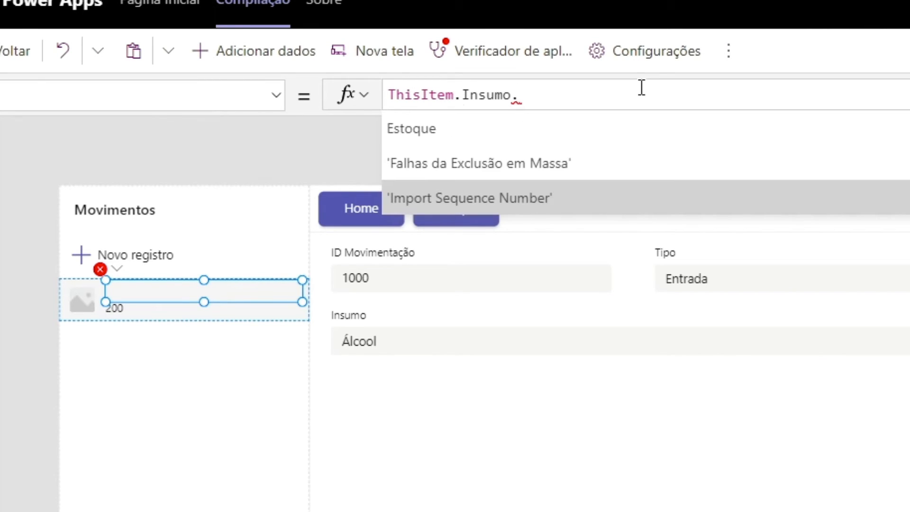
key("Down")
key("Down")
key("Down")
key("Down")
key("Down")
type("Nome")
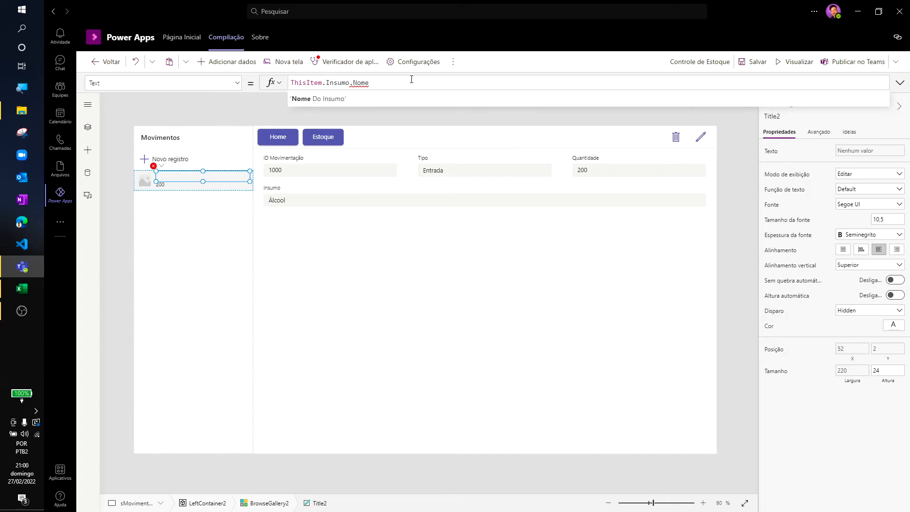
key("Tab")
left_click(423, 252)
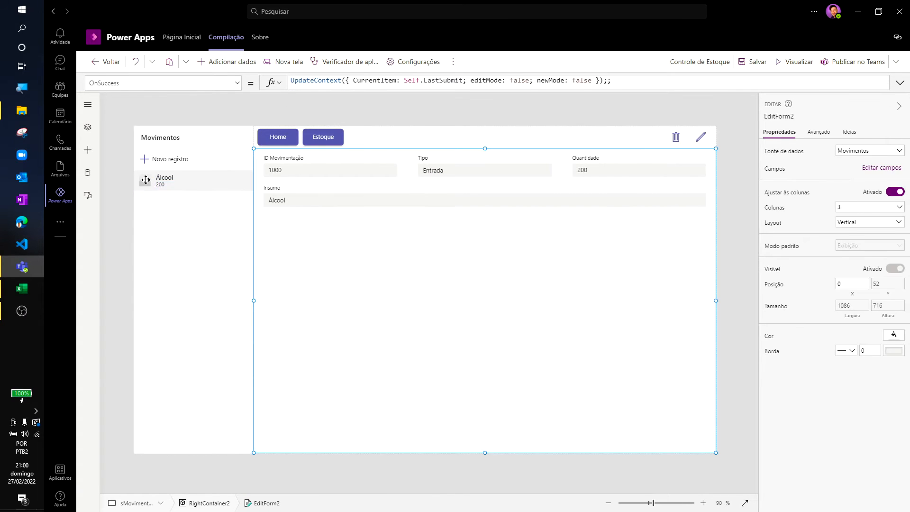
- Replace the formula of the Movimentos gallery's item icon with the beginning of an If test on ThisItem
left_click(152, 215)
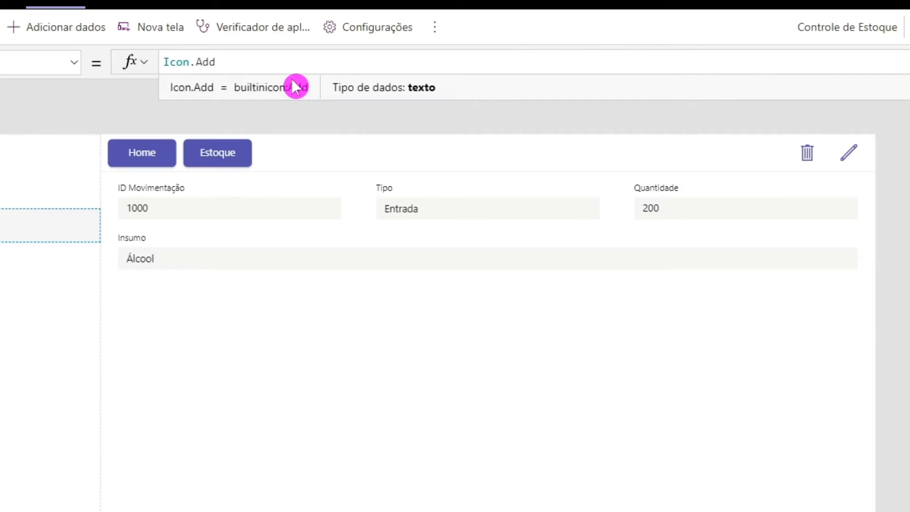
key("ctrl+a")
key("BackSpace")
type("If(ThisItem.Mov")
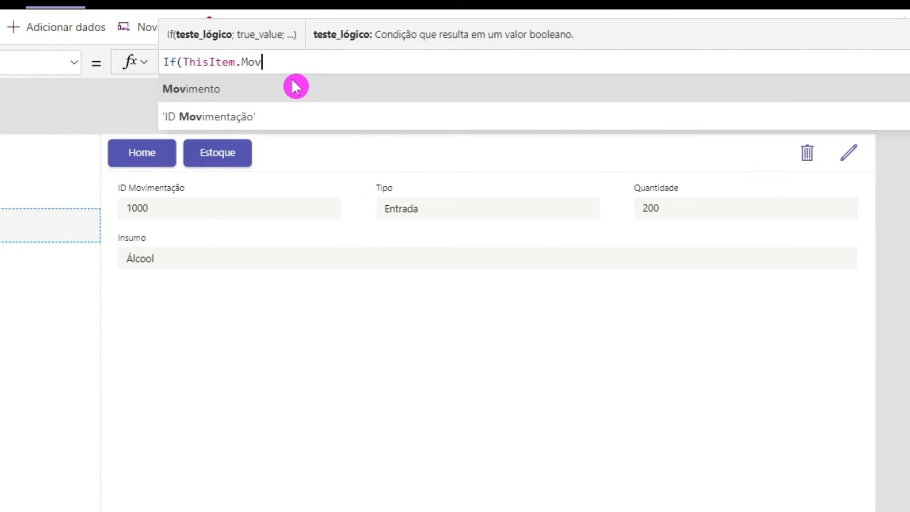
left_click(296, 88)
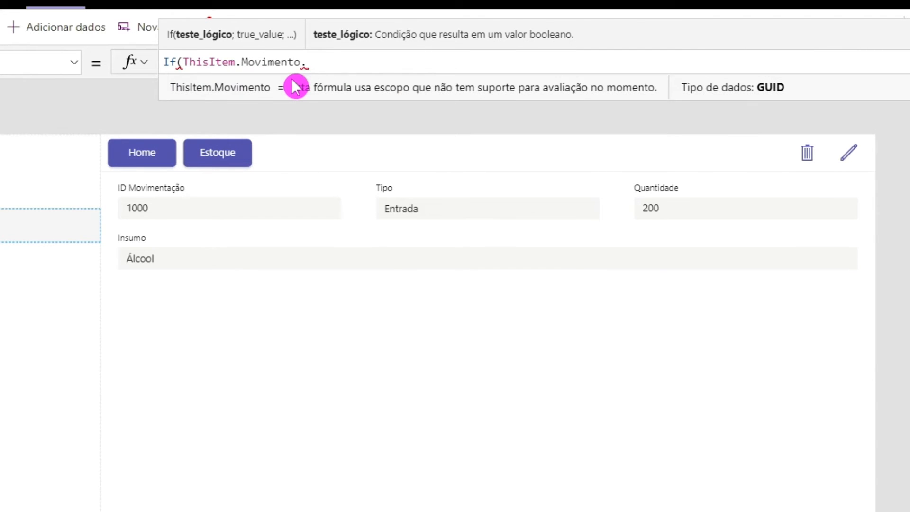
type(".")
key("BackSpace")
key("BackSpace")
key("BackSpace")
key("BackSpace")
key("BackSpace")
key("BackSpace")
key("BackSpace")
key("BackSpace")
key("BackSpace")
key("BackSpace")
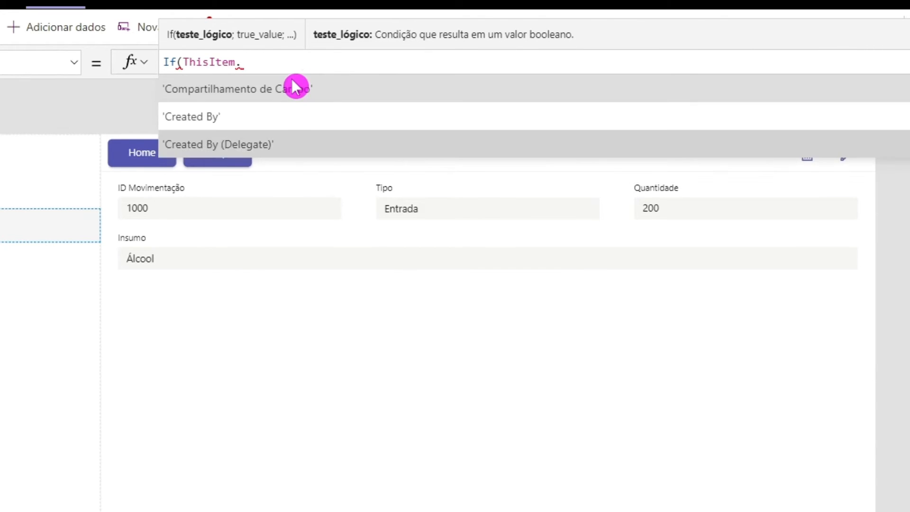
- Complete the icon formula's condition as ThisItem.Tipo = 'Tipo (Movimentos)'.Entrada
type("Tip")
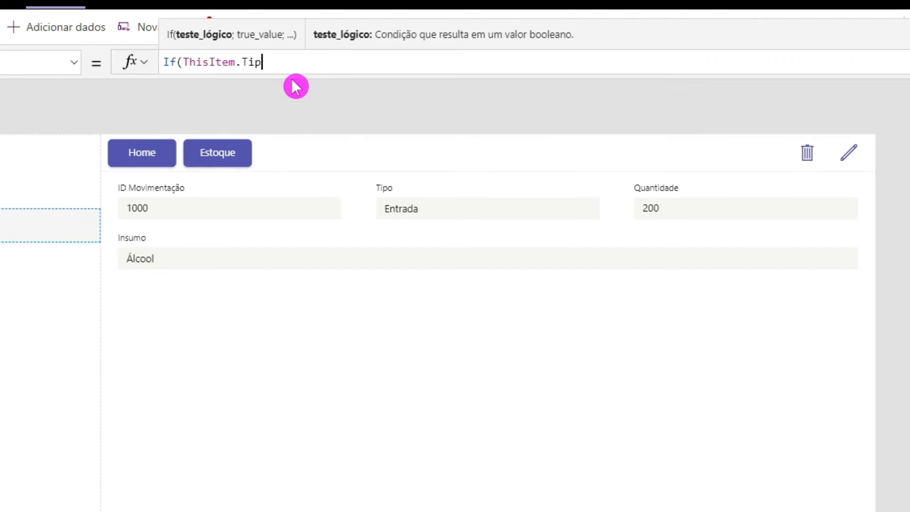
type("o = Movim")
key("BackSpace")
key("BackSpace")
key("BackSpace")
key("BackSpace")
key("BackSpace")
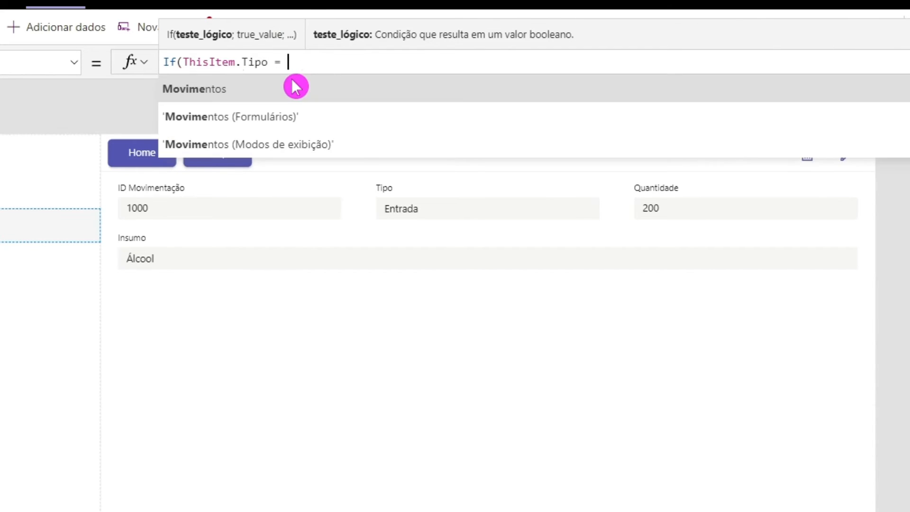
type("Tipo")
left_click(296, 87)
type(".")
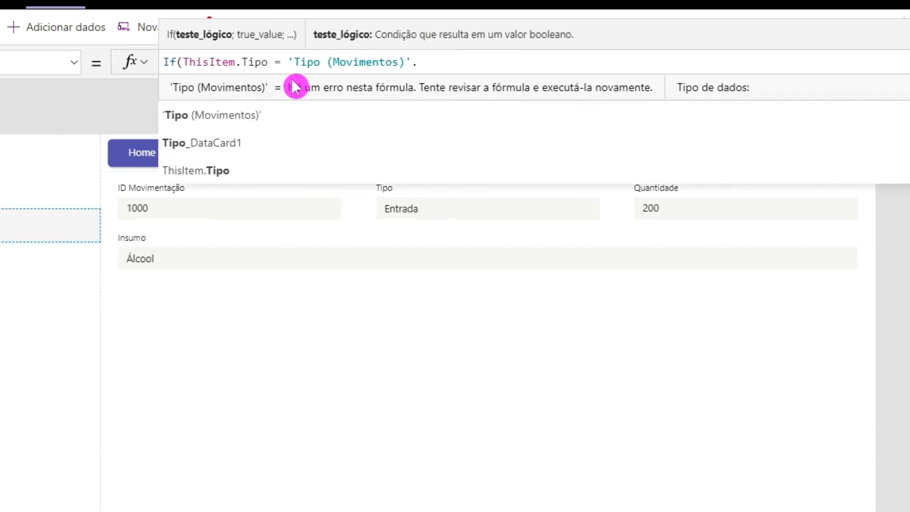
left_click(296, 87)
- Finish the icon formula to return Icon.ArrowUp when the condition is true and Icon.ArrowDown otherwise
type("; Icon.Arro")
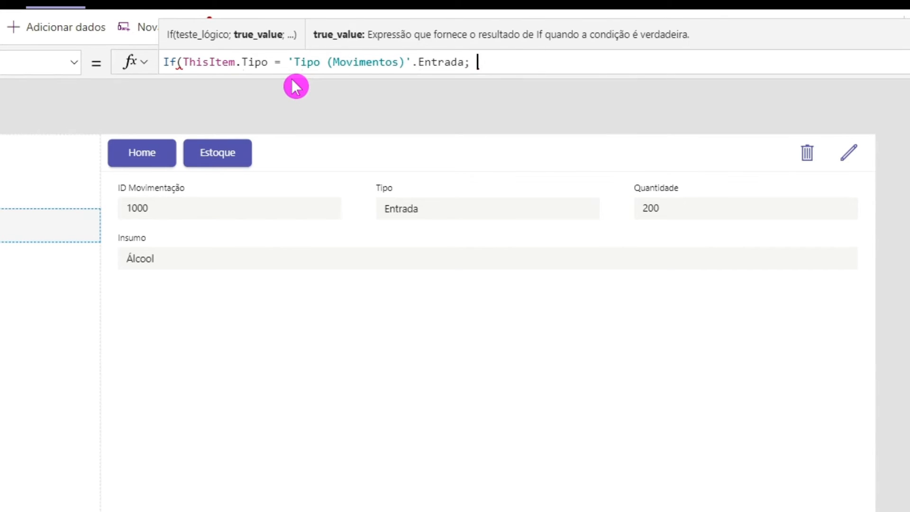
key("Down")
key("Down")
key("Down")
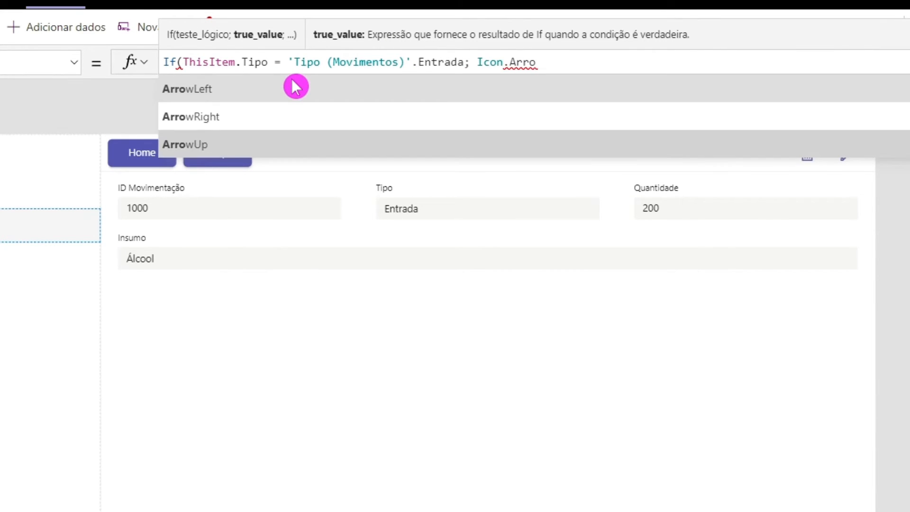
key("Tab")
type("; Icon.ArrowDown)")
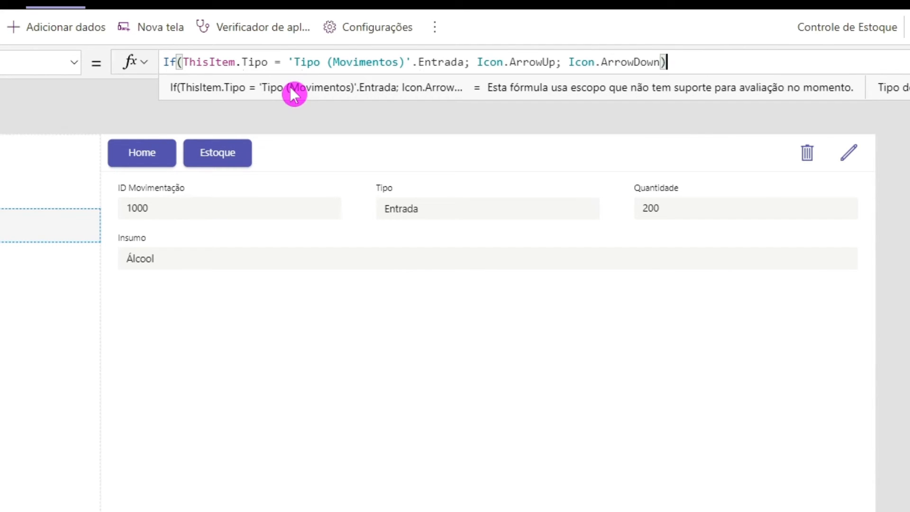
- Copy the gallery icon's If formula and paste it over the existing formula of the icon's colour property
key("ctrl+a")
key("ctrl+c")
left_click(76, 66)
scroll(5, 199, "up", 5)
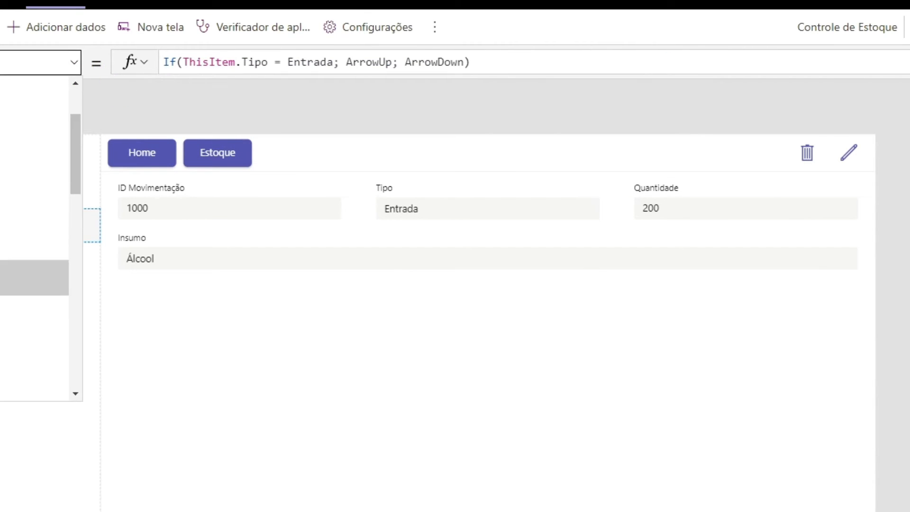
left_click(5, 236)
key("ctrl+a")
key("ctrl+v")
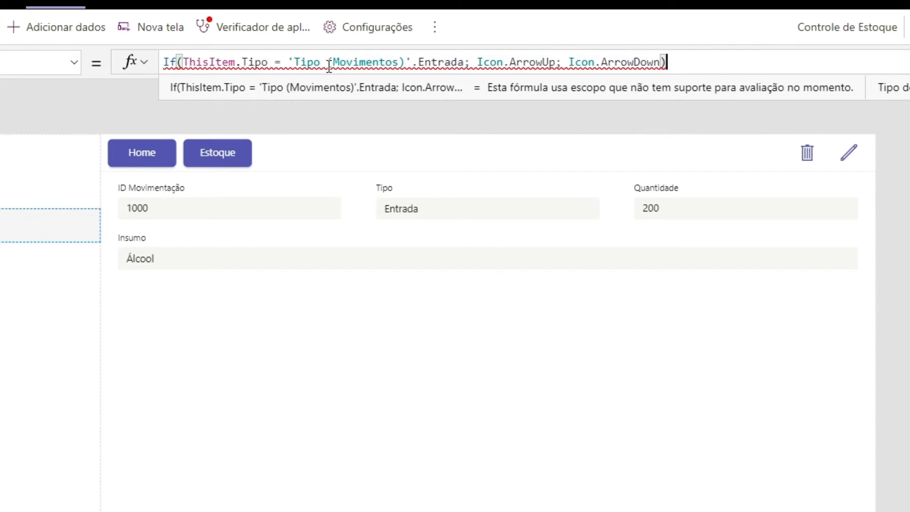
- Change the pasted formula's results from icons to colours, giving Green when Tipo is Entrada and Red otherwise
left_click(479, 62)
key("Delete")
key("Delete")
key("Delete")
key("Delete")
key("Delete")
key("Delete")
key("Delete")
key("Delete")
key("Delete")
key("Delete")
key("Delete")
key("Delete")
type("Green")
key("Right")
key("Right")
key("Delete")
key("Delete")
key("Delete")
key("Delete")
key("Delete")
key("Delete")
key("Delete")
key("Delete")
key("Delete")
key("Delete")
key("Delete")
key("Delete")
key("Delete")
key("Delete")
type("Red")
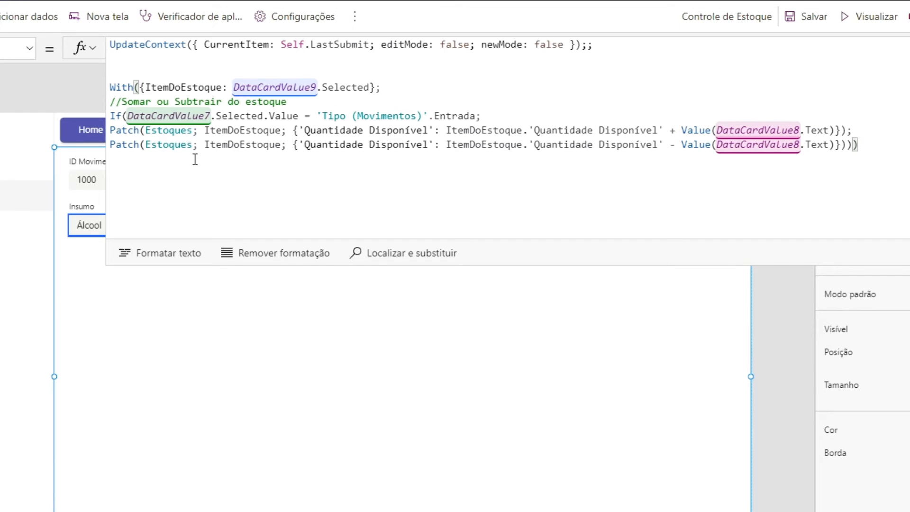
left_click_drag(404, 266, 412, 302)
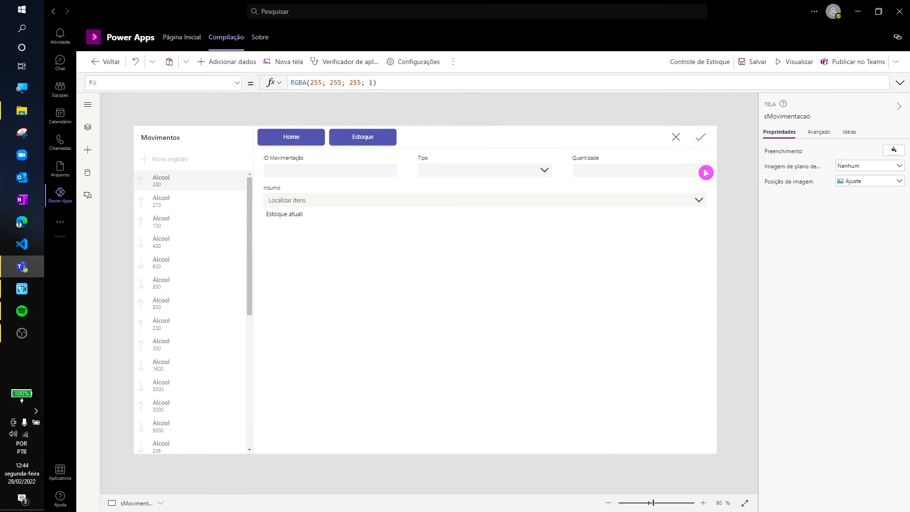
- Select the Quantidade input in the movement form and show the formula of another of its properties
left_click(681, 171)
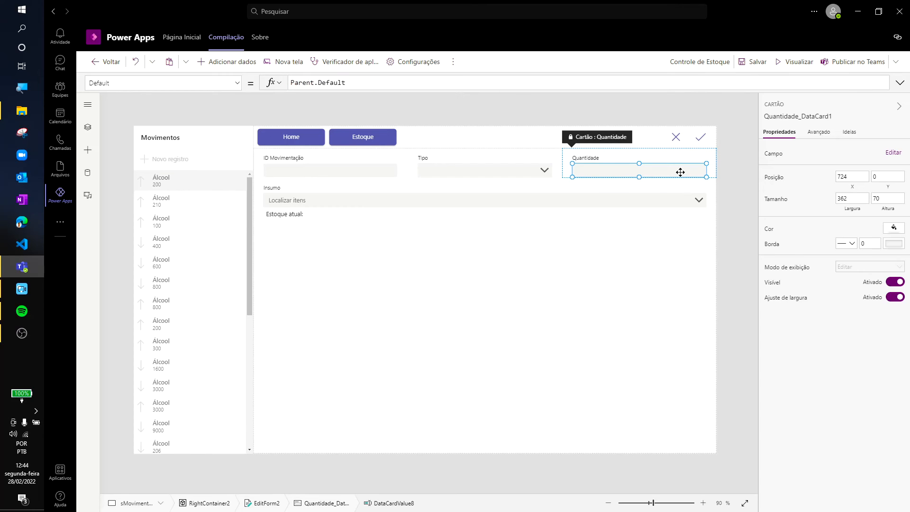
left_click(237, 83)
scroll(183, 163, "down", 3)
left_click(170, 184)
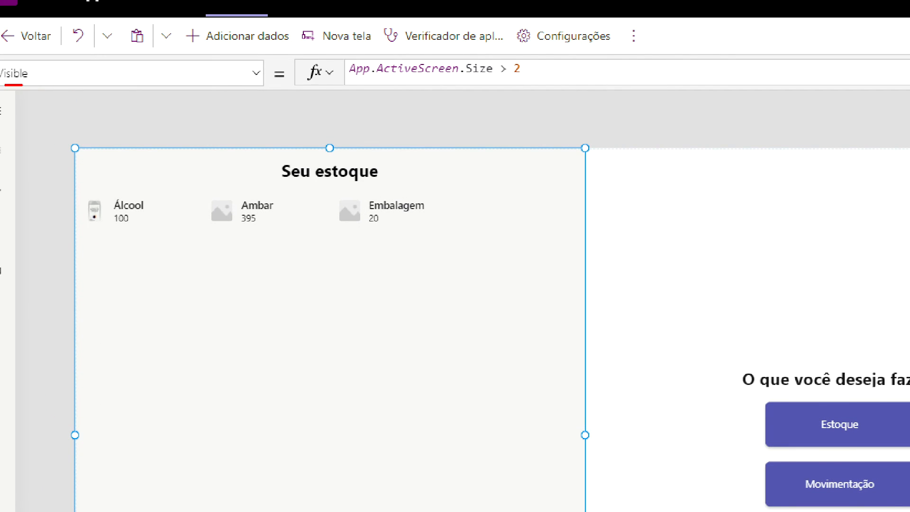
left_click_drag(355, 80, 584, 82)
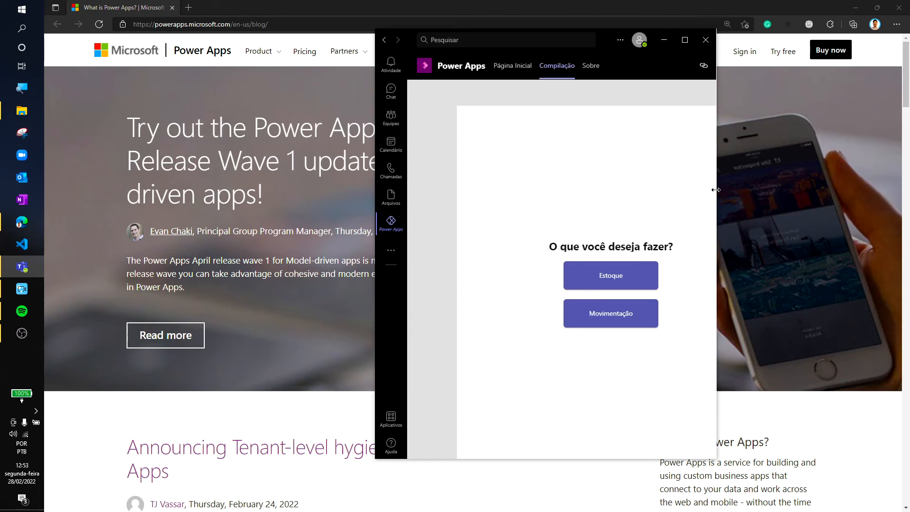
left_click_drag(715, 190, 793, 213)
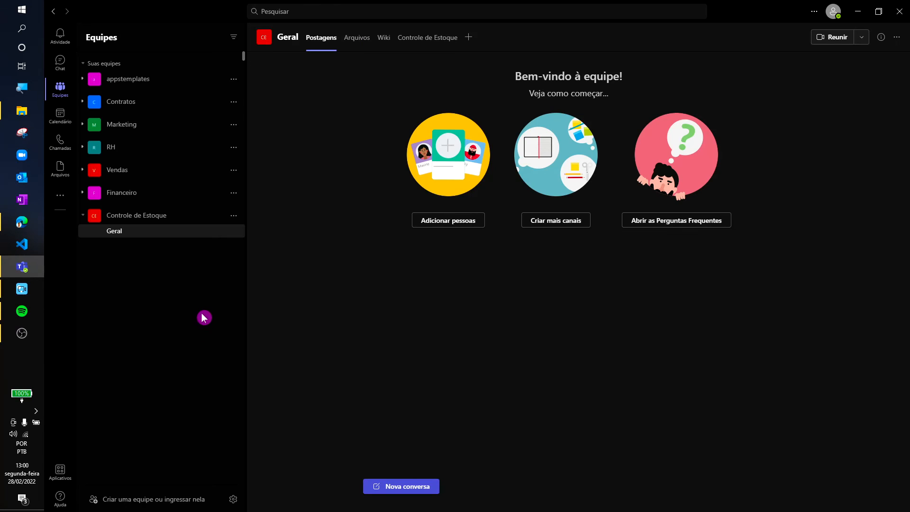
- Add a colleague as a member of the Controle de Estoque team, choosing them from the name suggestions
left_click(234, 217)
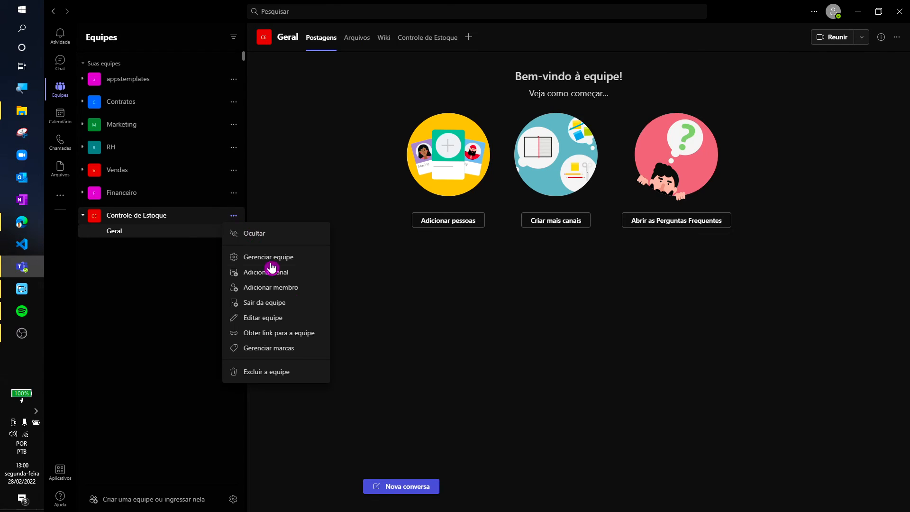
left_click(298, 288)
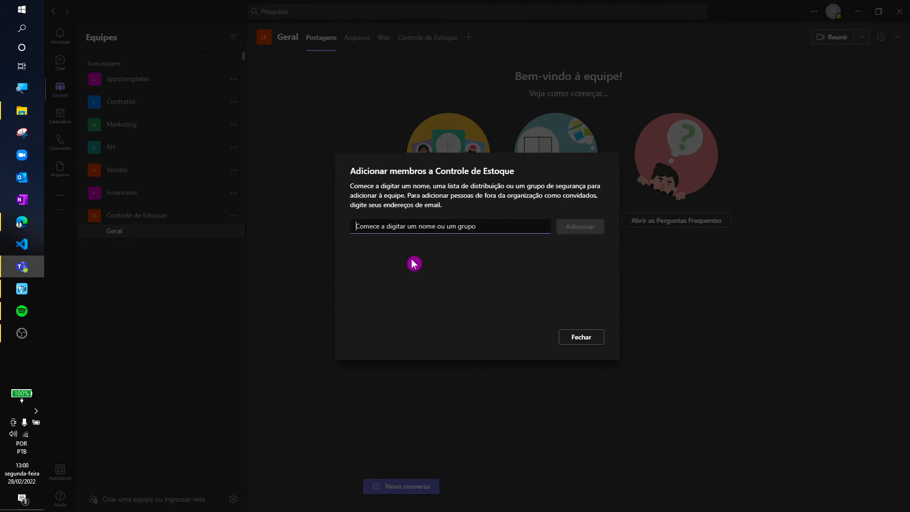
type("jo")
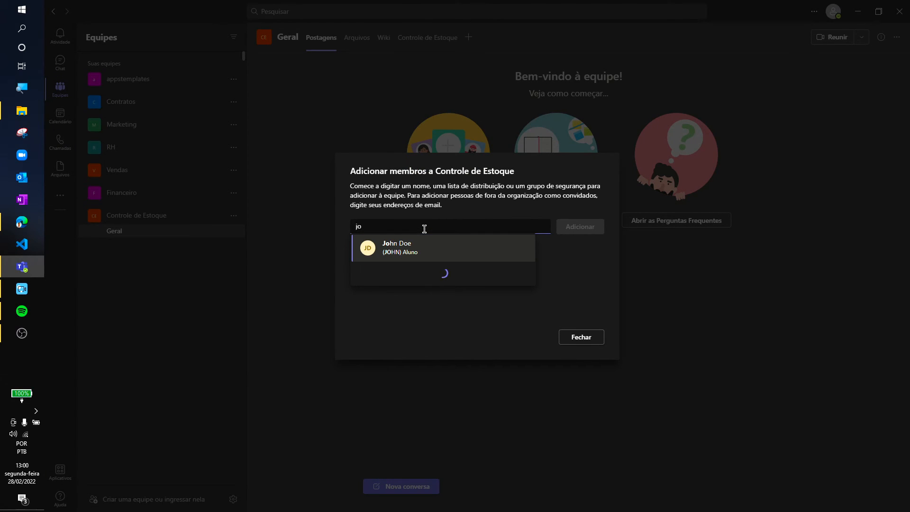
left_click(409, 246)
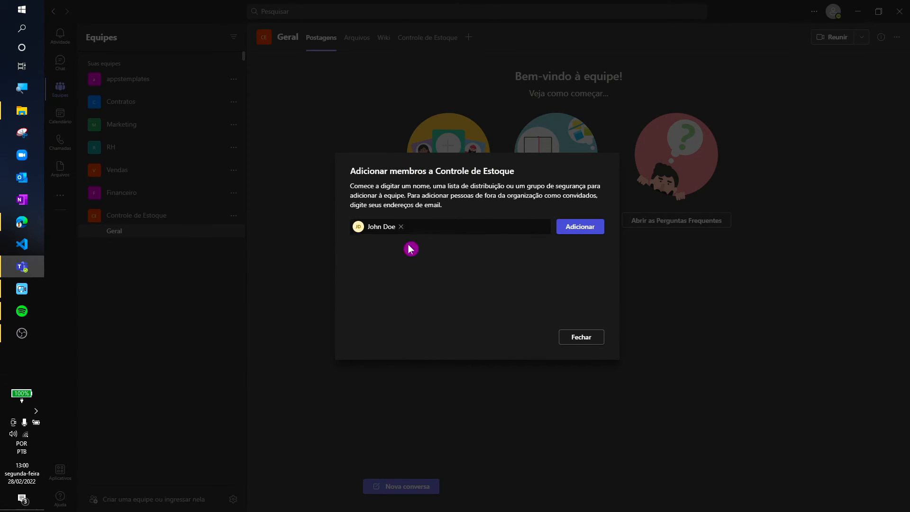
left_click(576, 227)
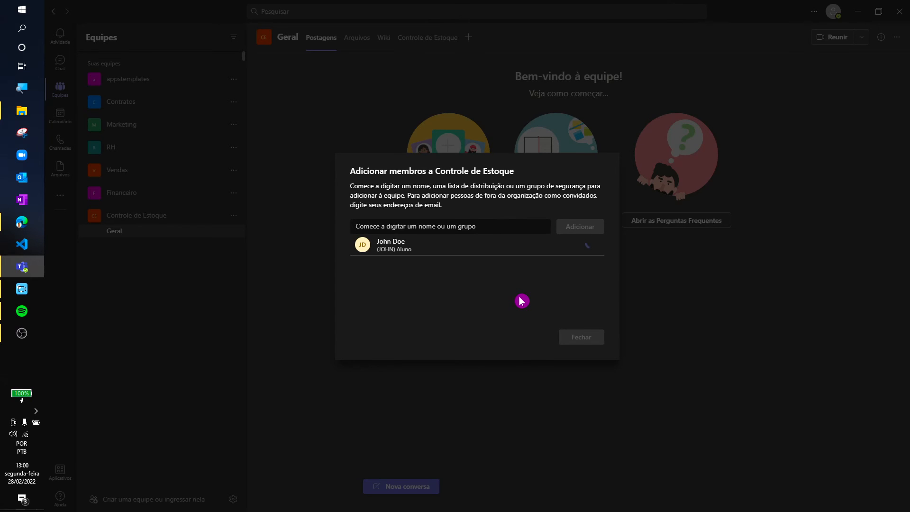
left_click(564, 335)
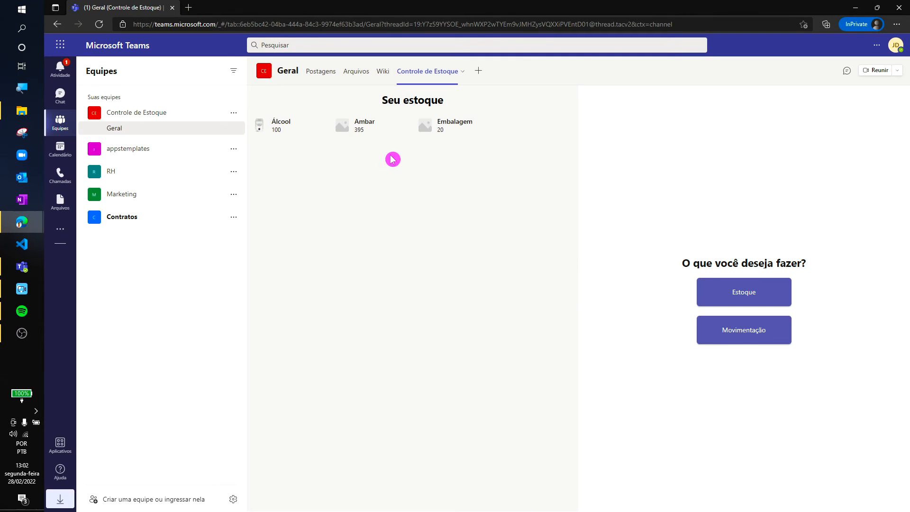
- Open the Estoque screen of the app in the member's browser Teams session and expand the app tab
left_click(736, 300)
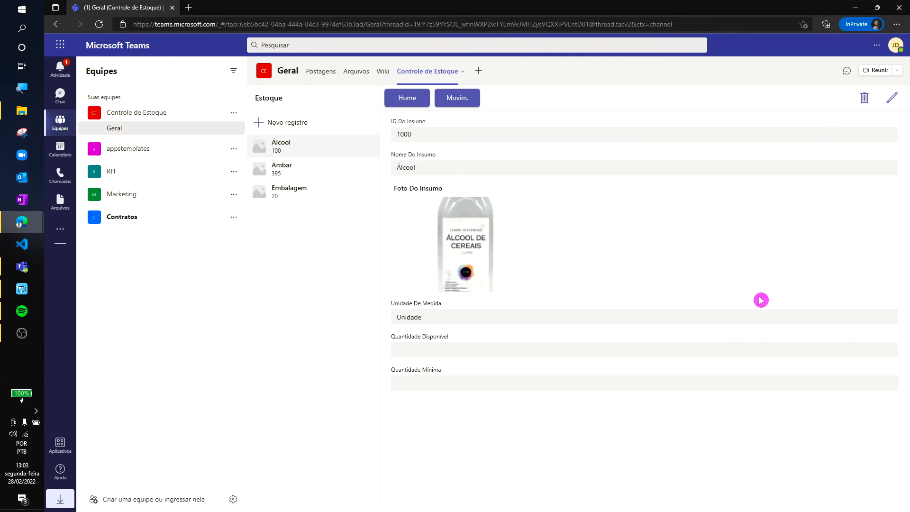
left_click(462, 71)
left_click(386, 99)
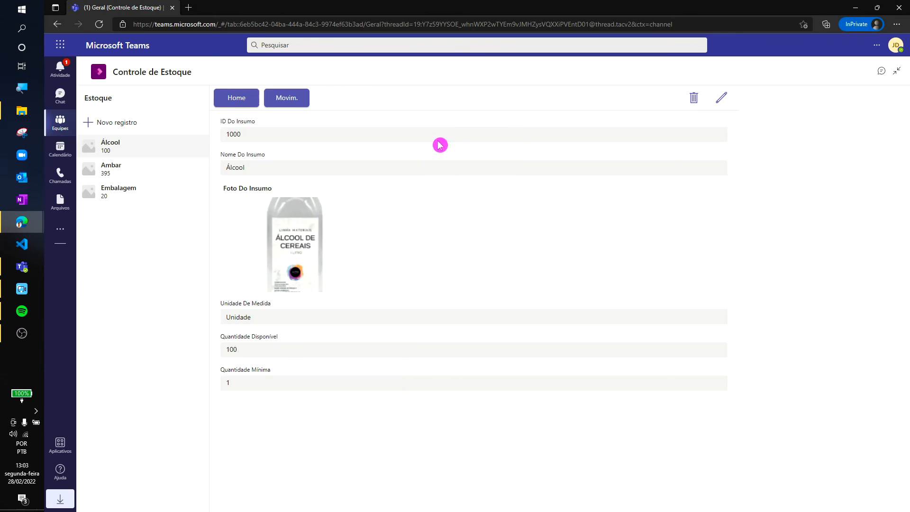
- Create the stock record Papel with a unit of measure, available quantity 2 and minimum quantity 1
left_click(291, 165)
left_click(284, 327)
left_click(266, 416)
left_click(268, 356)
type("2")
left_click(271, 388)
type("1")
left_click(437, 298)
left_click(900, 104)
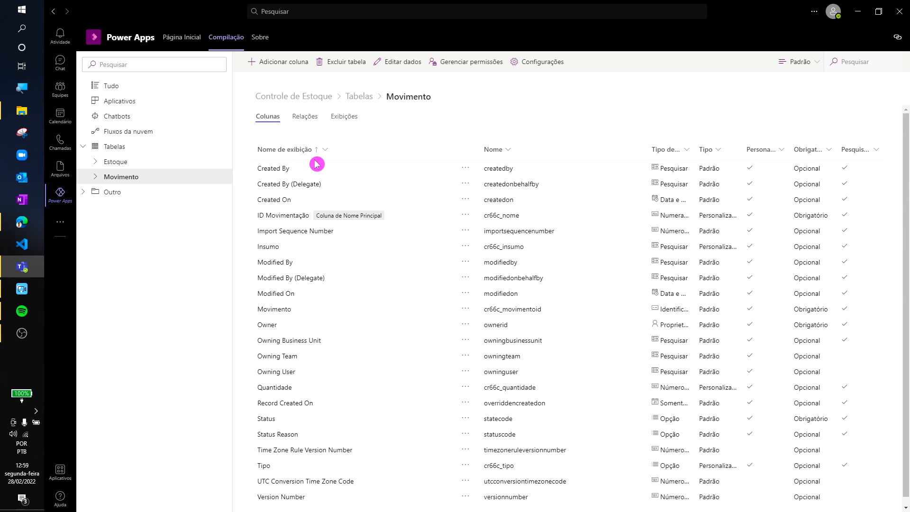
- Examine the team permissions of the Movimento table in Power Apps and close them without changes
left_click(469, 62)
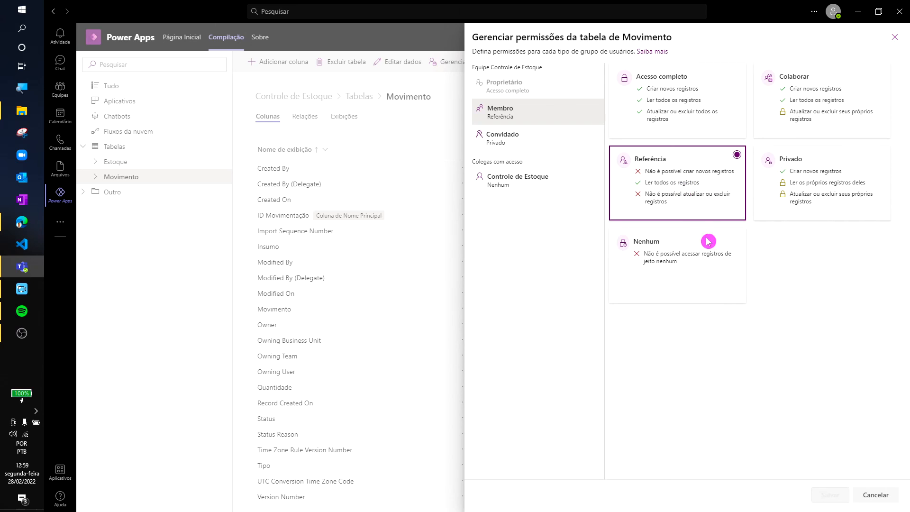
left_click(896, 37)
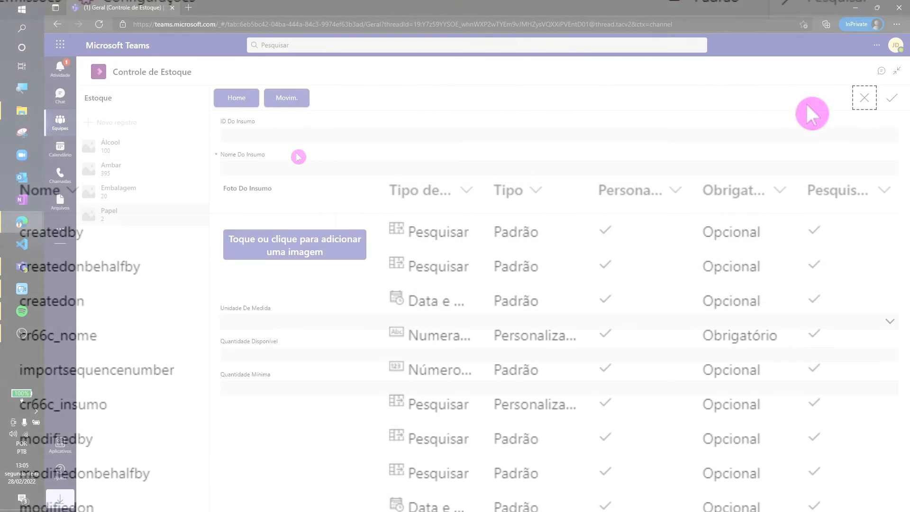
- Fill in a new stock record Água with unit mL, available quantity 1000 and minimum quantity 500, and discard it
type("Água")
left_click(274, 322)
left_click(274, 325)
key("Tab")
type("500")
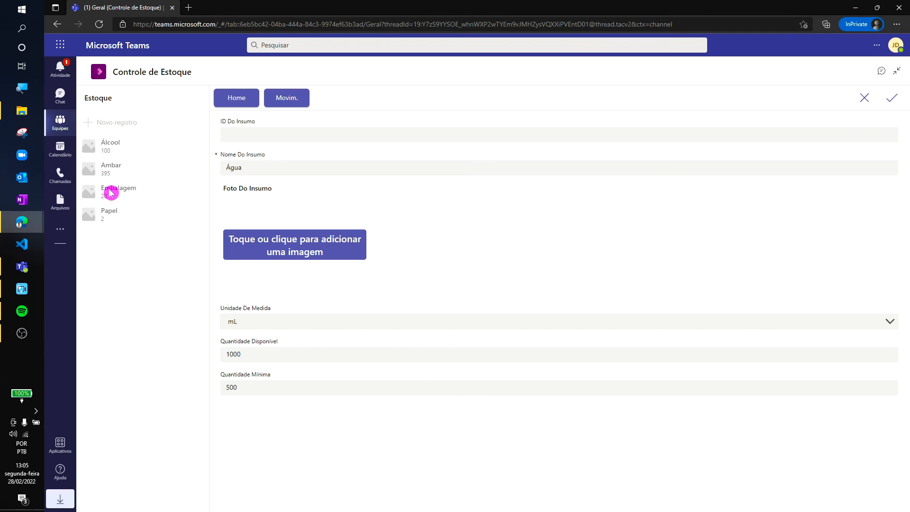
left_click(865, 101)
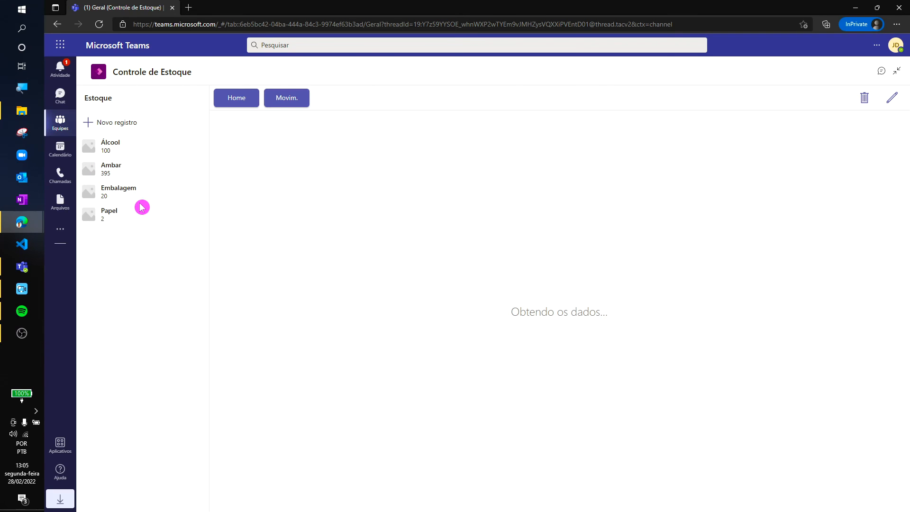
- Try to delete the Embalagem and Ambar stock records from the member's session
left_click(142, 193)
left_click(863, 97)
left_click(585, 330)
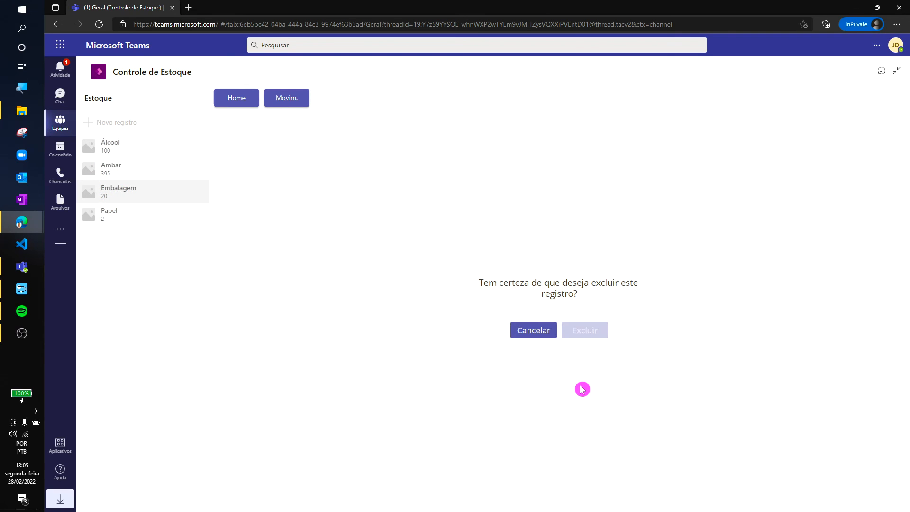
left_click(121, 179)
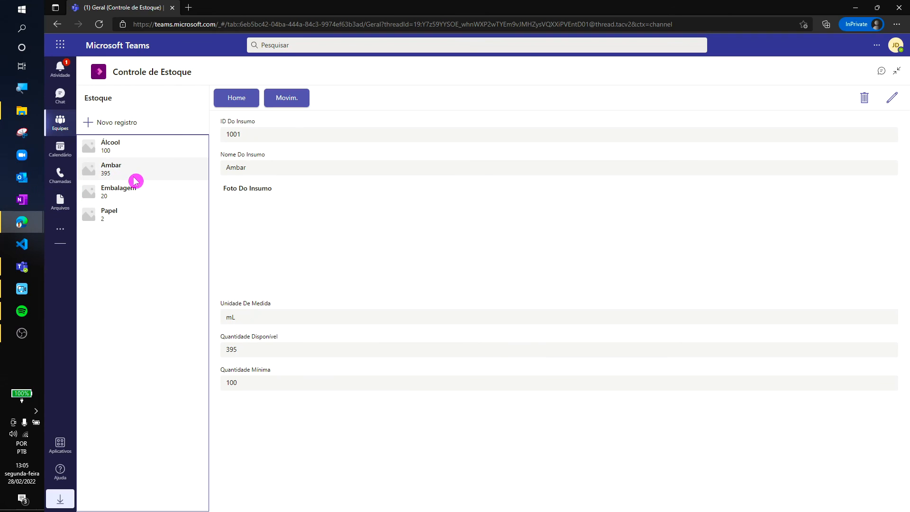
left_click(865, 98)
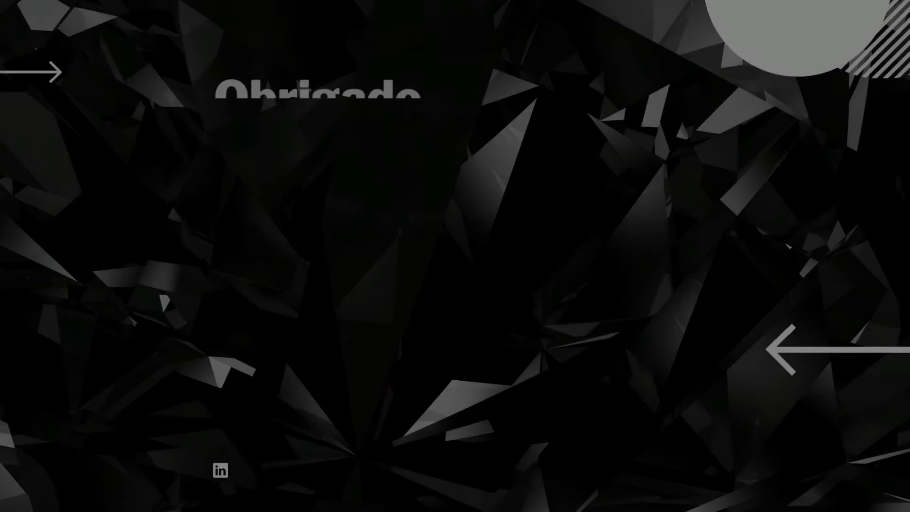